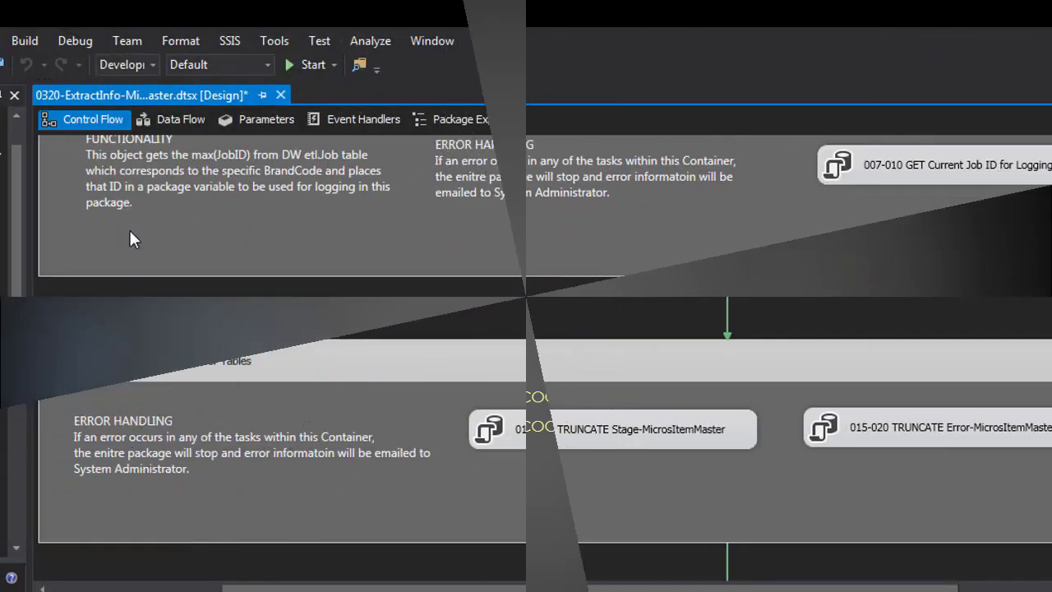
Step: Inspect the SQL statement property of the 007-010 GET Current Job ID for Logging task and close its editor
scroll(130, 230, "up", 1)
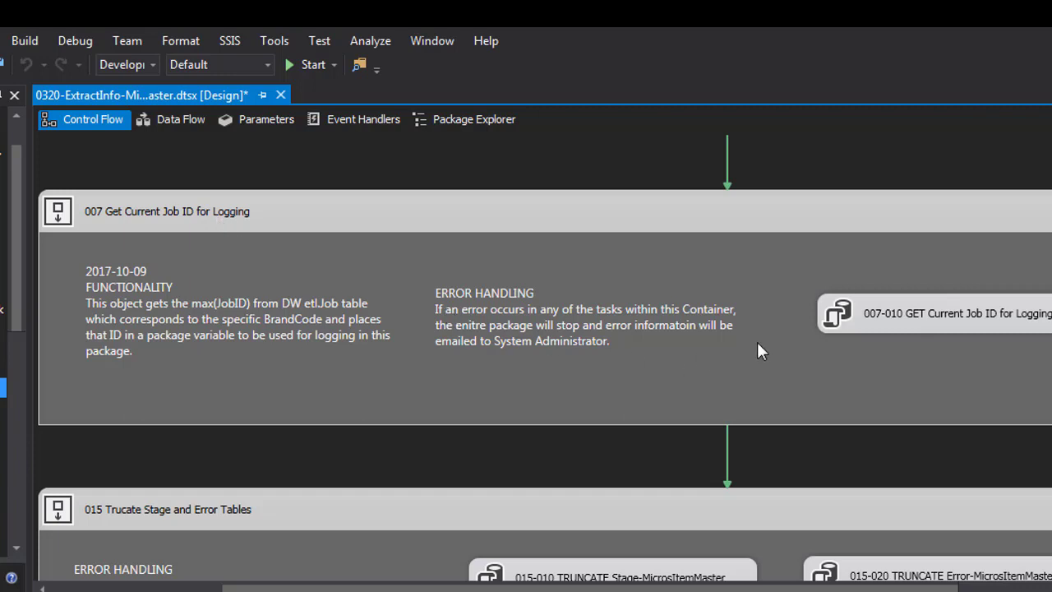
double_click(930, 315)
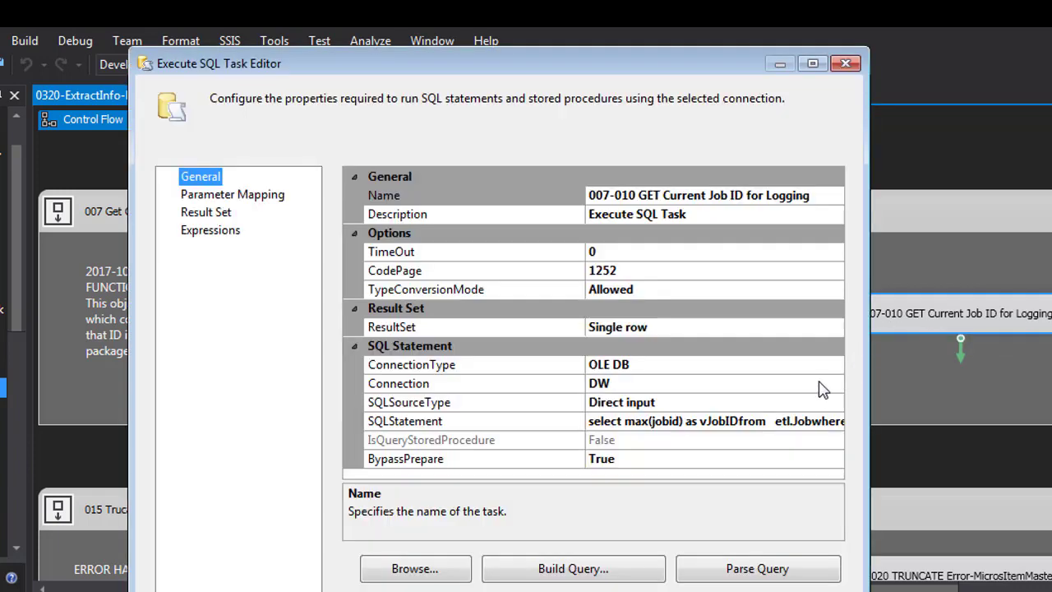
left_click(808, 420)
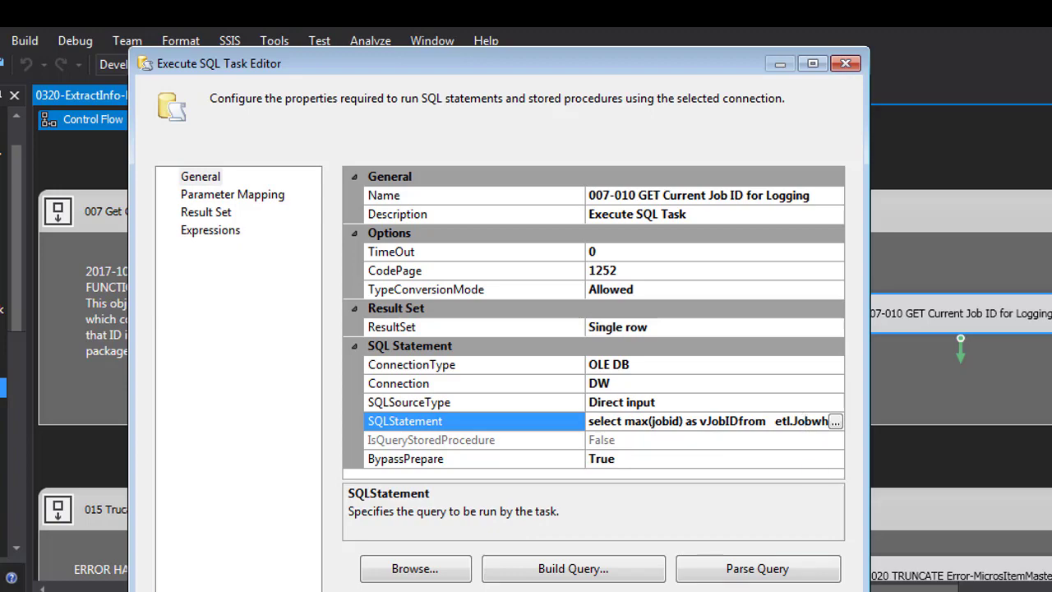
left_click(697, 591)
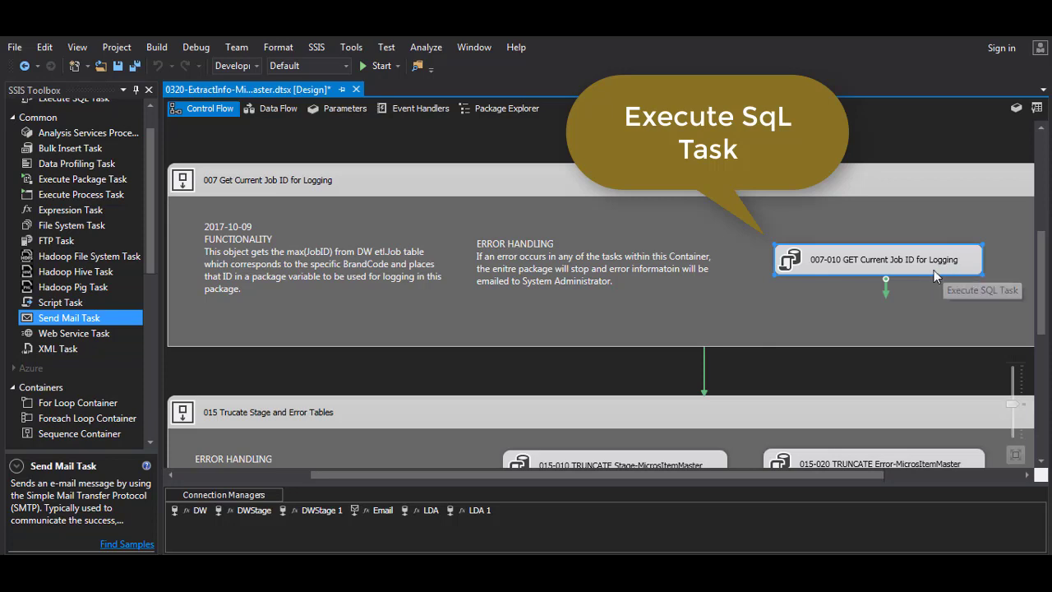
Step: Open the full SQL query of the 007-010 GET Current Job ID for Logging task for reading
double_click(934, 270)
left_click(771, 345)
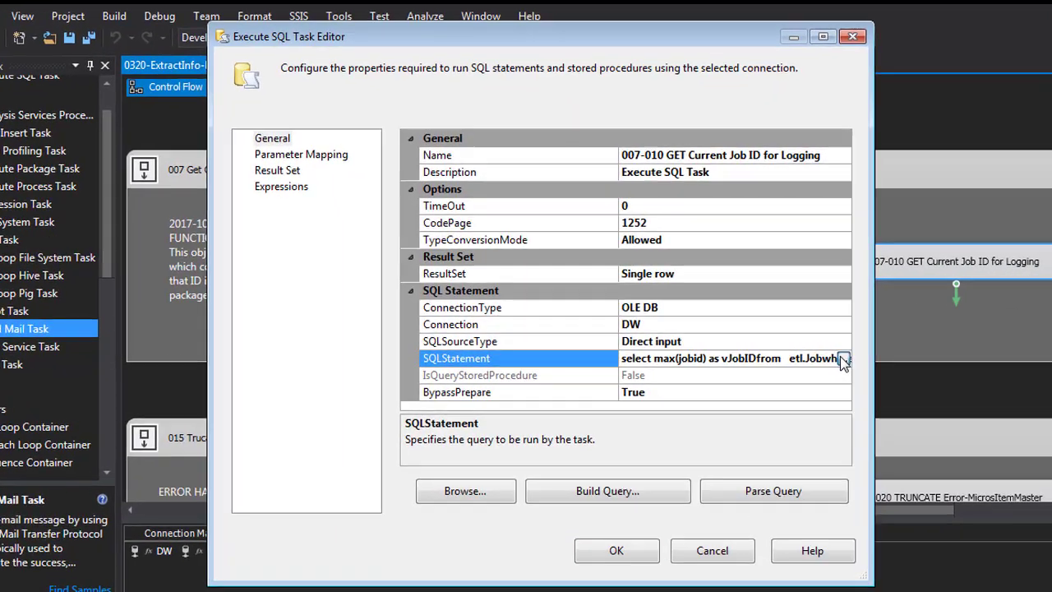
left_click(844, 359)
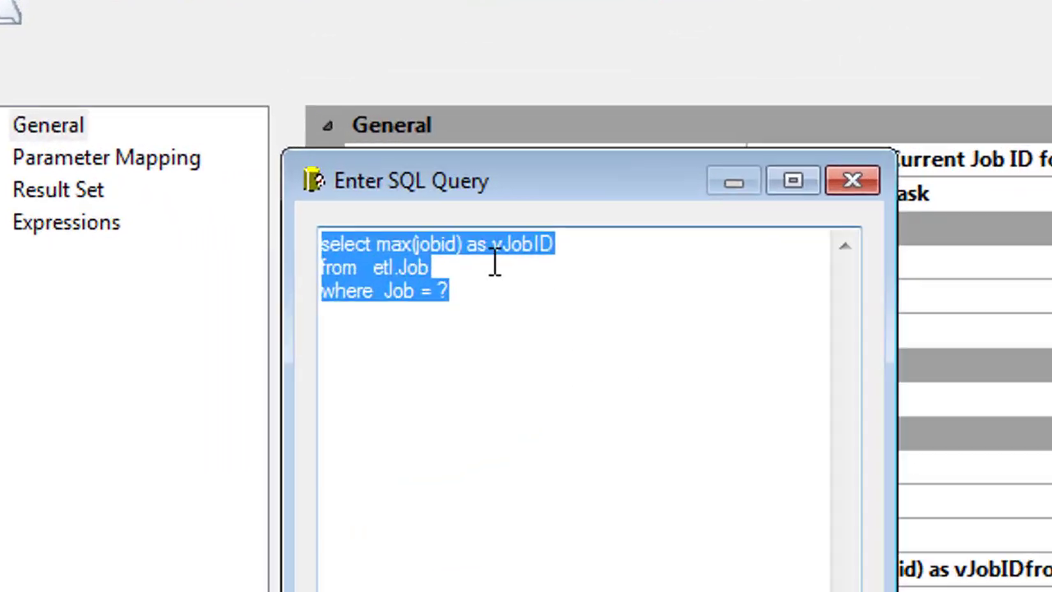
left_click(494, 264)
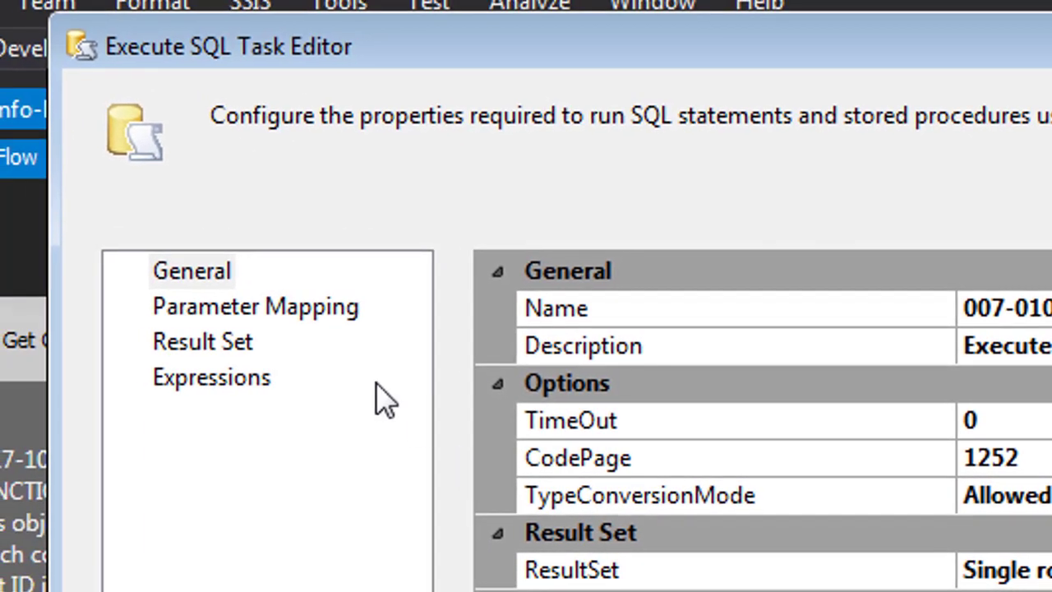
Step: Check the full variable name in the task's parameter mapping and close the task editor
left_click(341, 305)
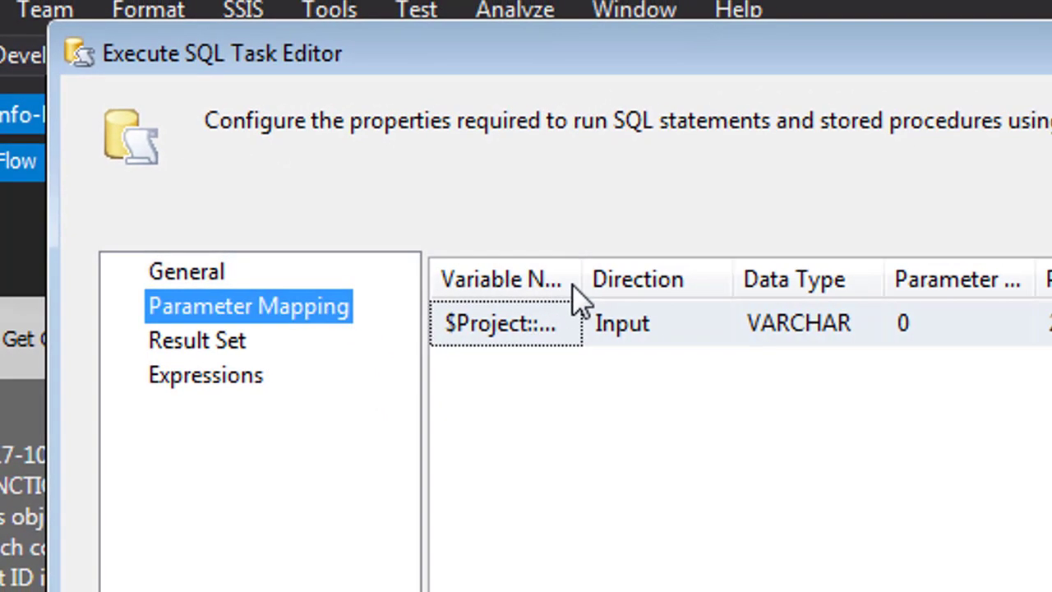
left_click_drag(581, 284, 829, 305)
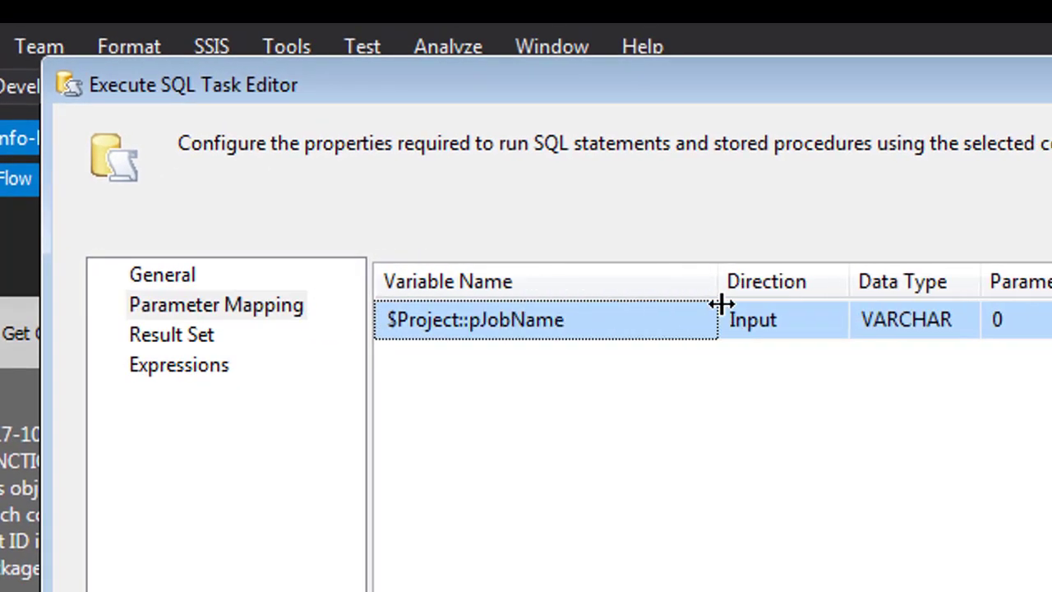
left_click(656, 334)
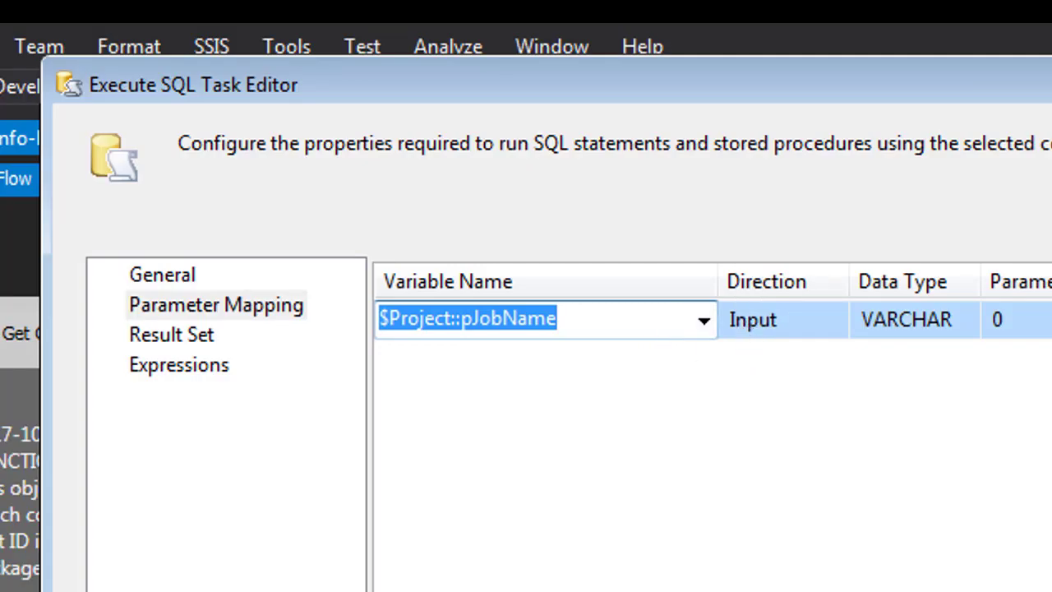
key("Return")
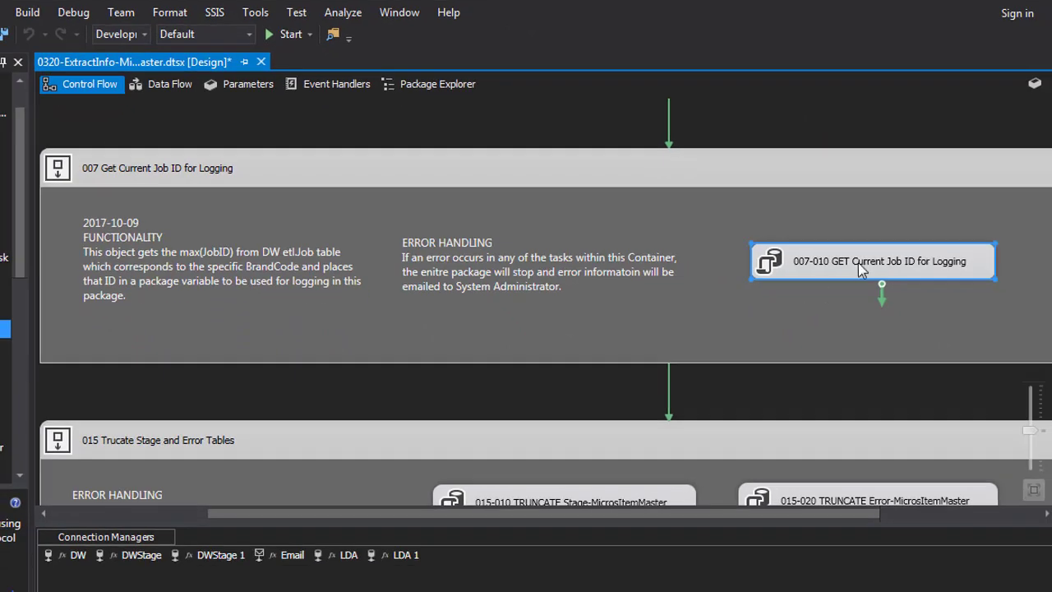
Step: Reopen the 007-010 task's parameter mapping, show the full variable name, and review the direction choices, keeping Input
double_click(859, 261)
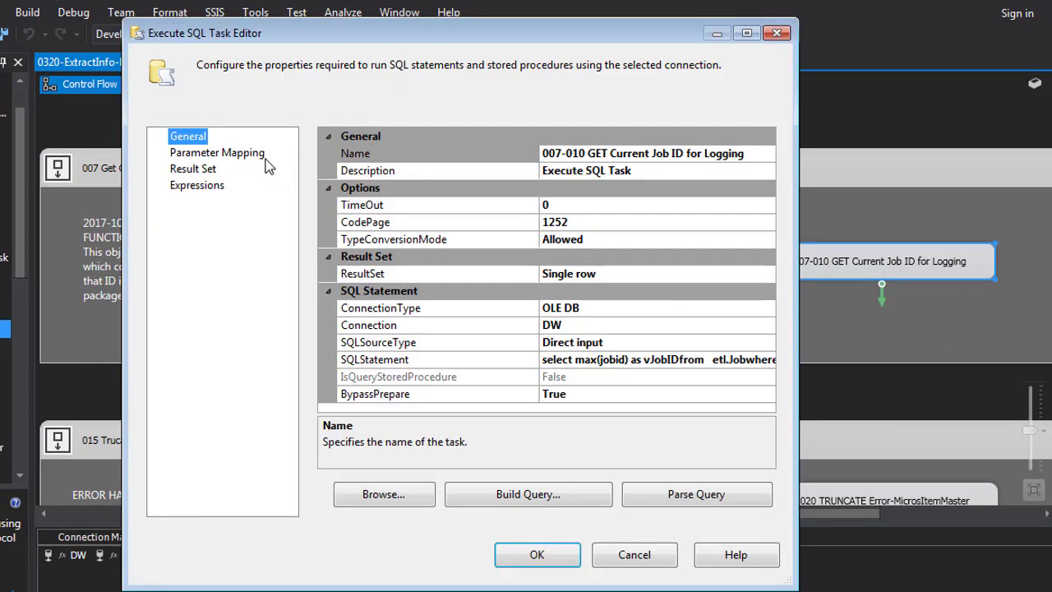
left_click(217, 153)
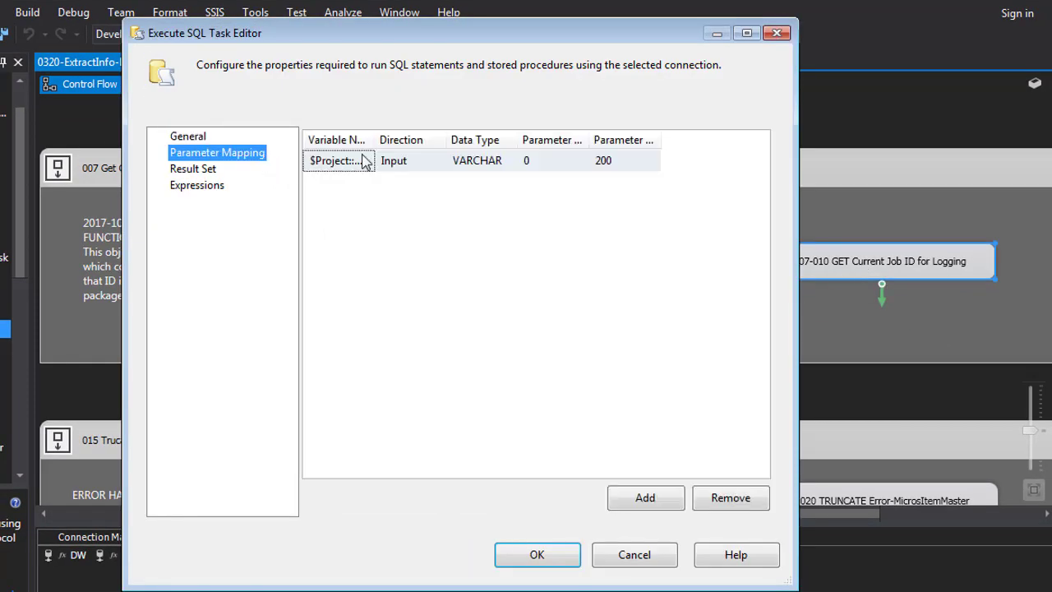
left_click_drag(372, 140, 454, 140)
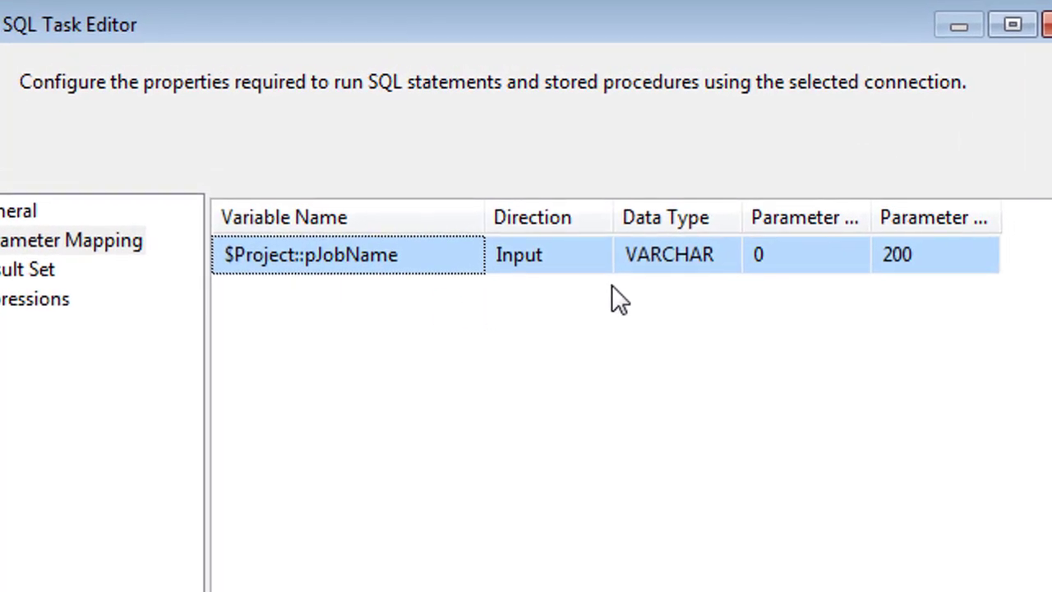
left_click(535, 249)
left_click(535, 248)
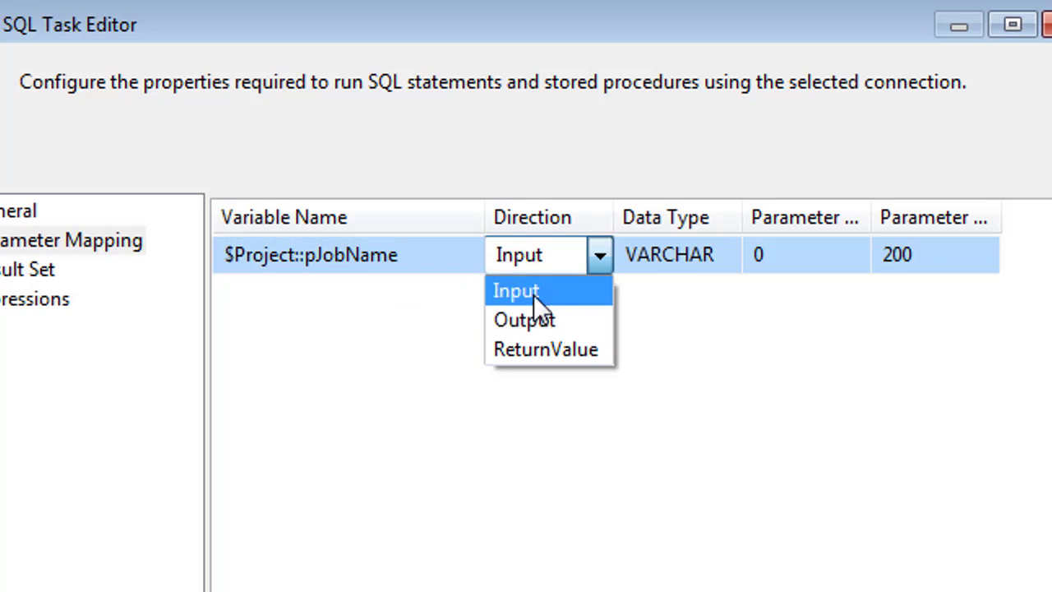
left_click(533, 291)
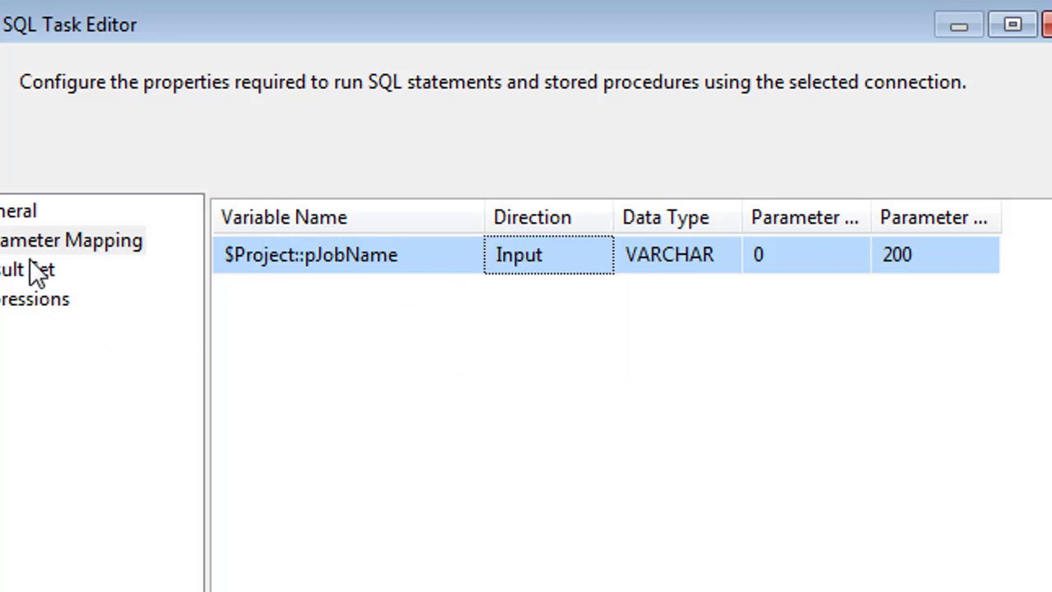
Step: Review the task's result set mapping and the available ResultSet format options in its general properties
left_click(33, 270)
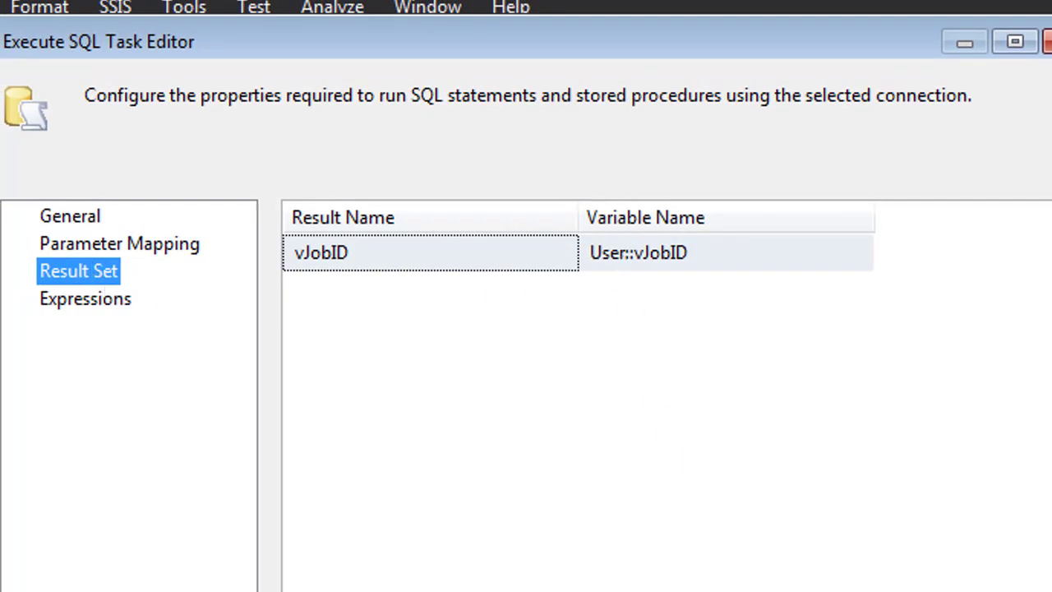
left_click(81, 214)
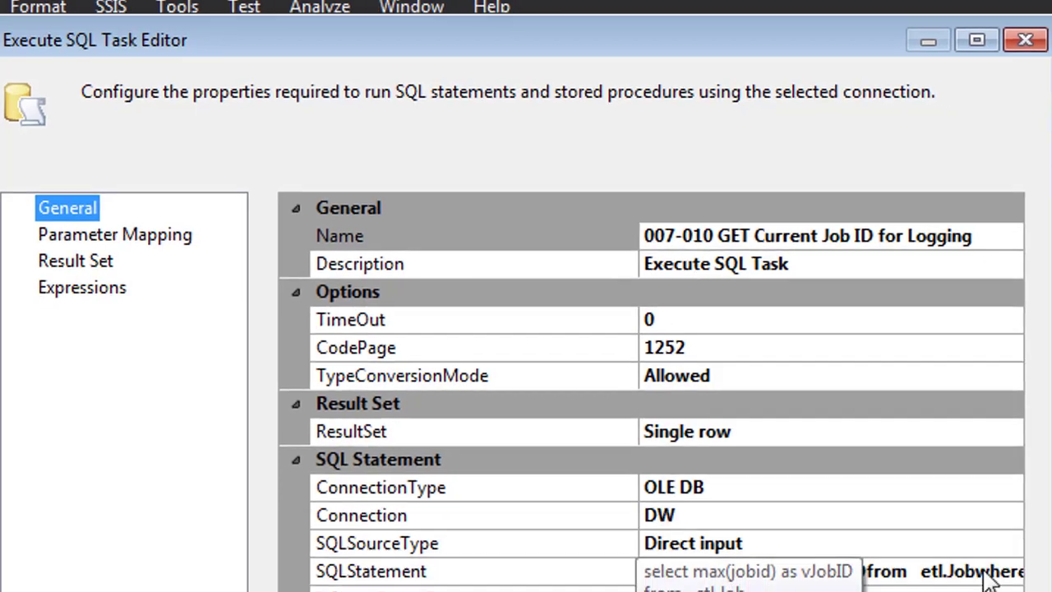
left_click(1026, 586)
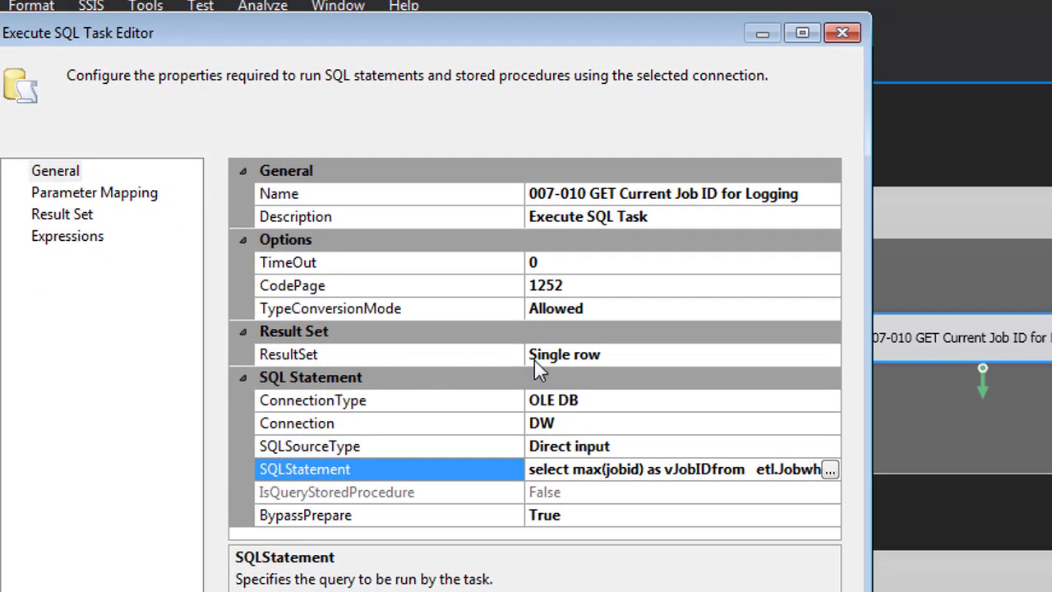
left_click(786, 359)
left_click(828, 355)
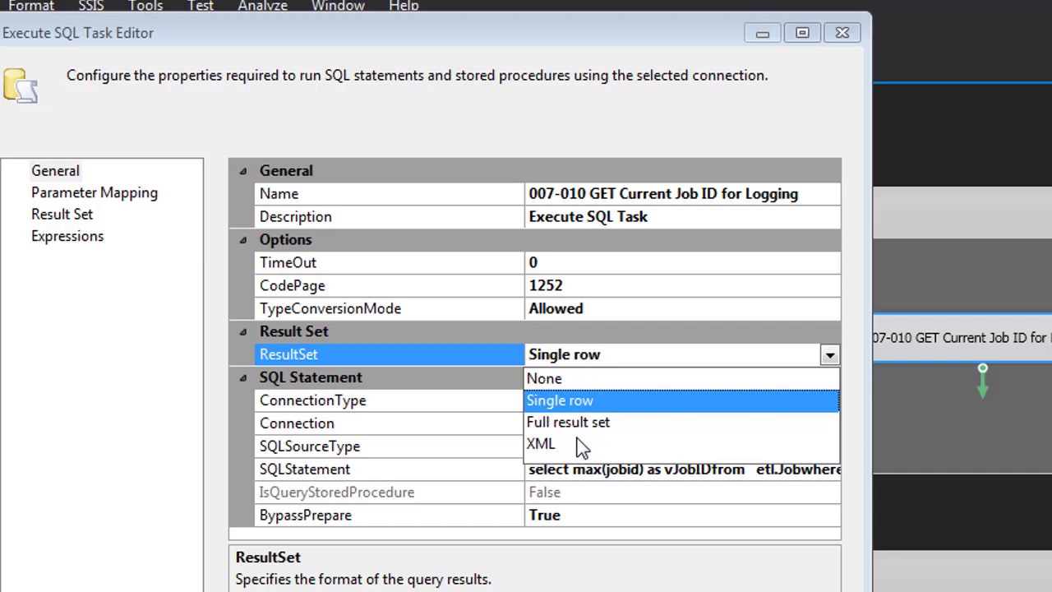
left_click(608, 500)
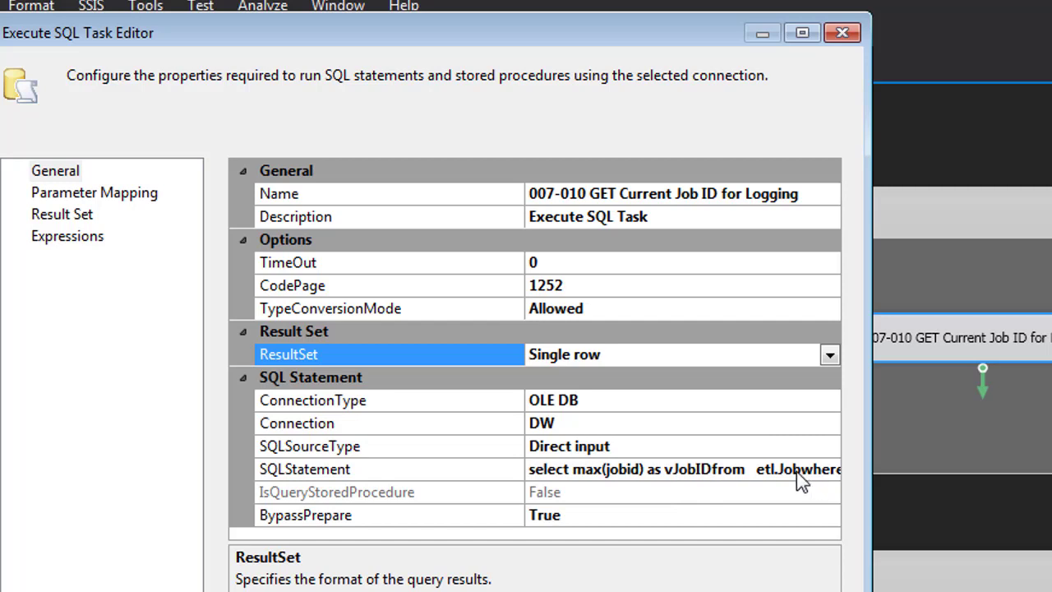
Step: Examine the SQL source type and the full query, highlighting its vJobID alias, and dismiss the query window without changes
left_click(752, 452)
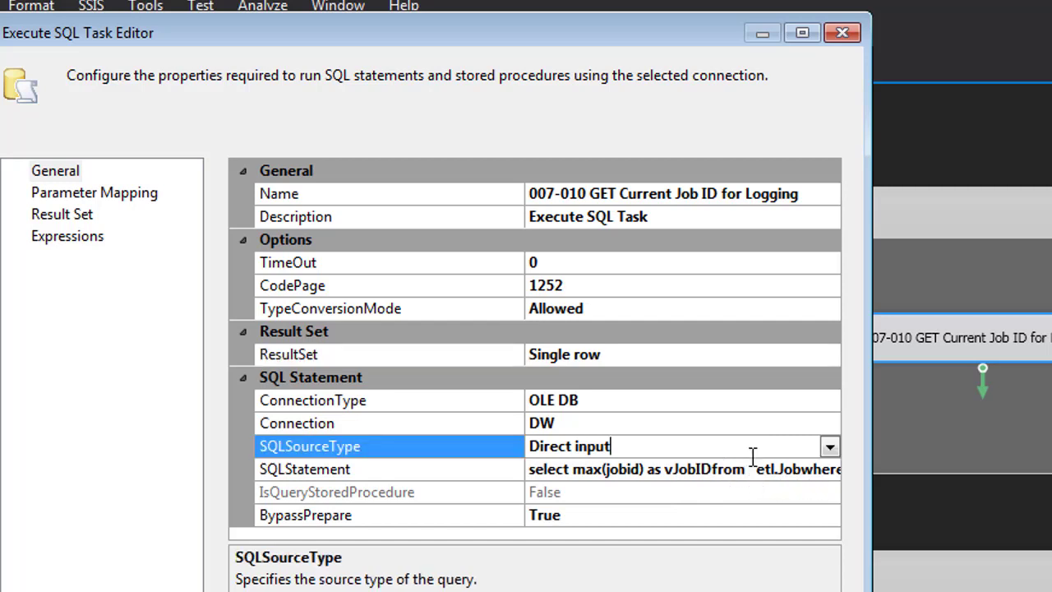
left_click(798, 472)
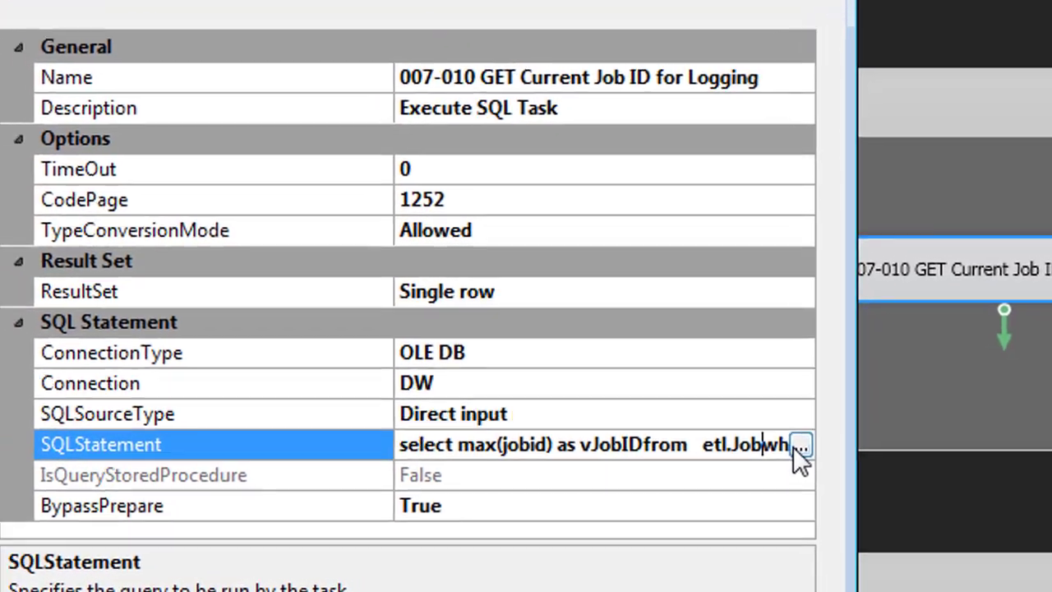
left_click(800, 448)
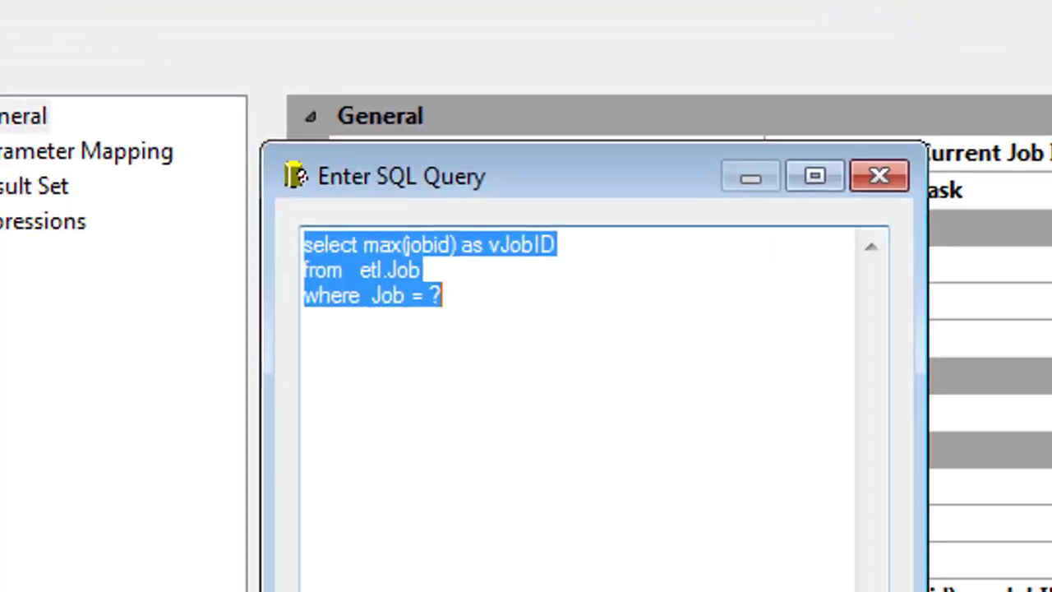
left_click(718, 439)
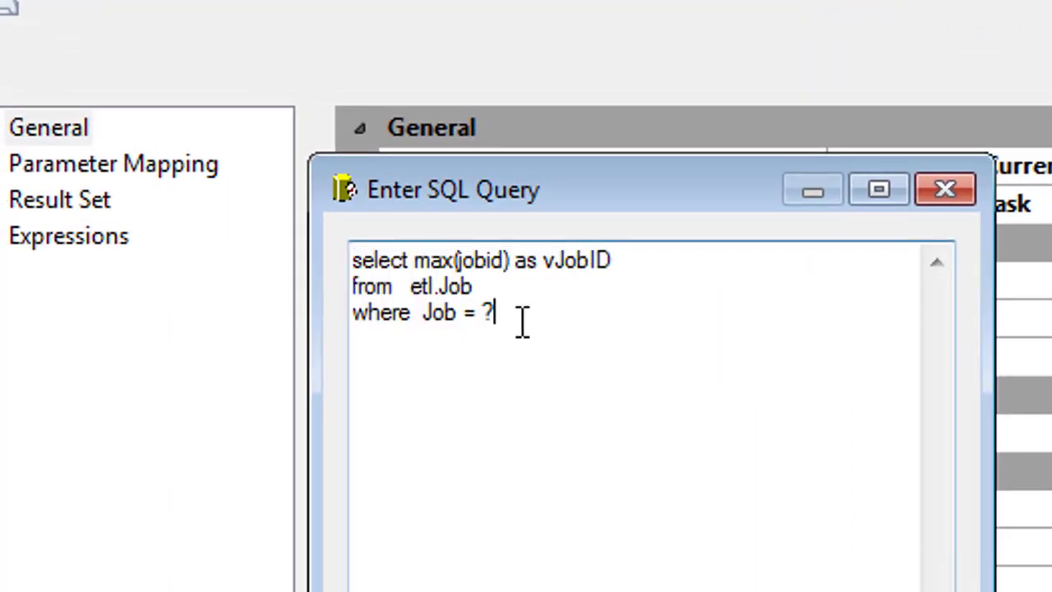
left_click_drag(494, 323, 316, 259)
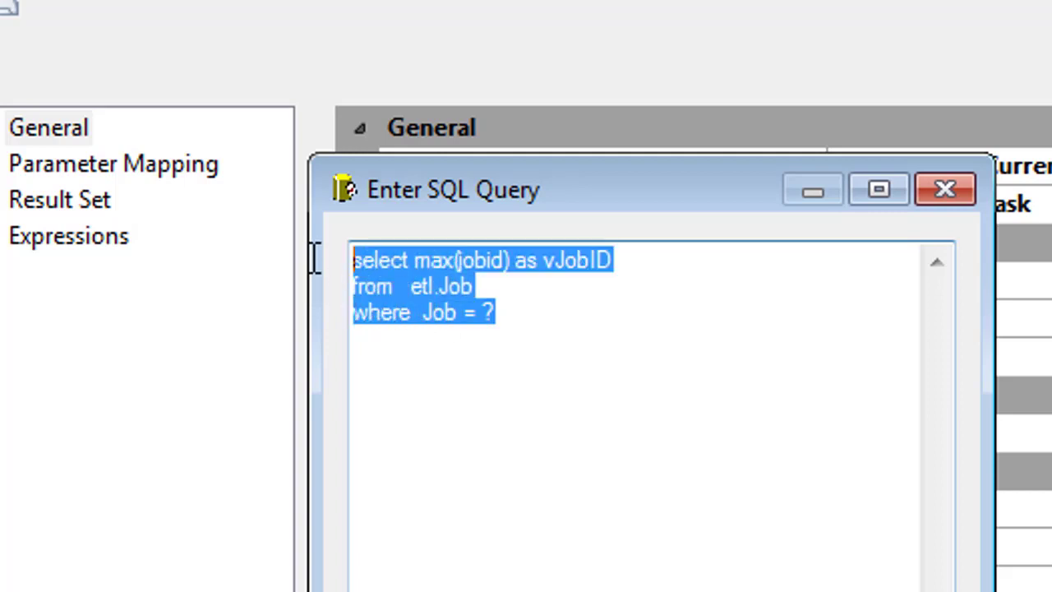
left_click(610, 268)
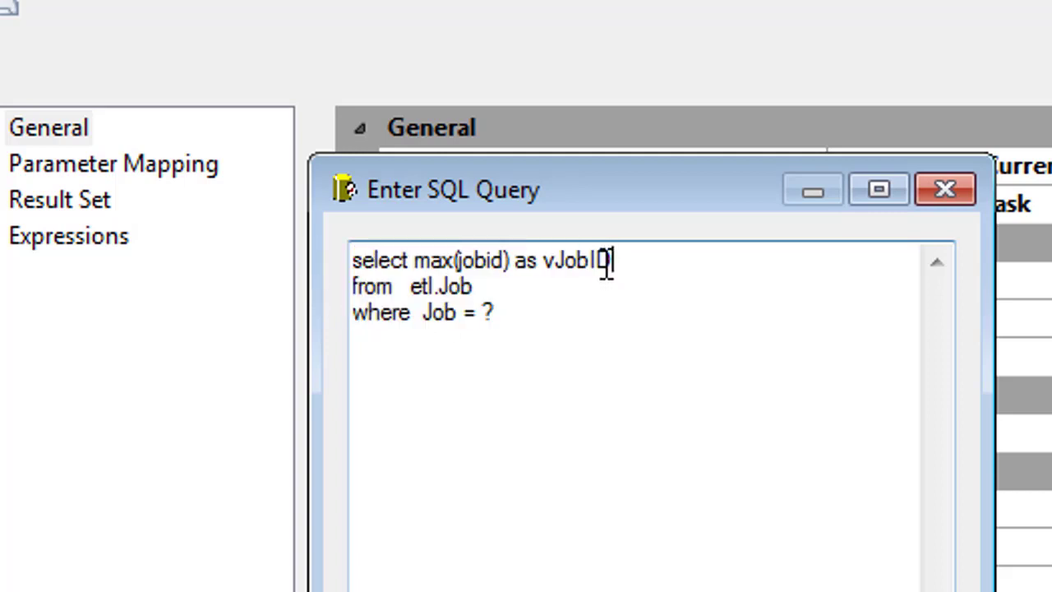
double_click(599, 256)
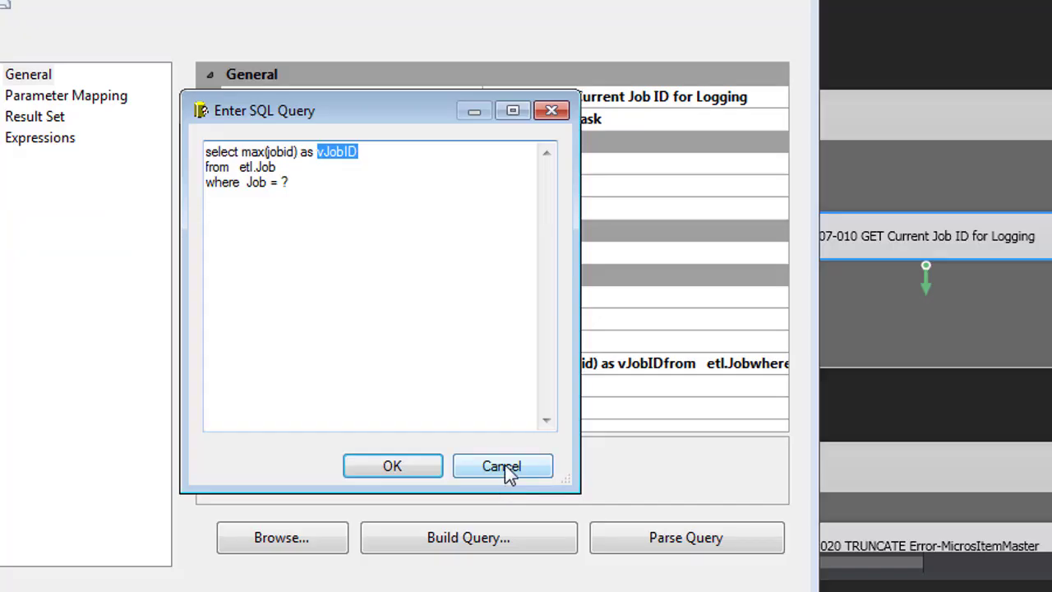
left_click(502, 469)
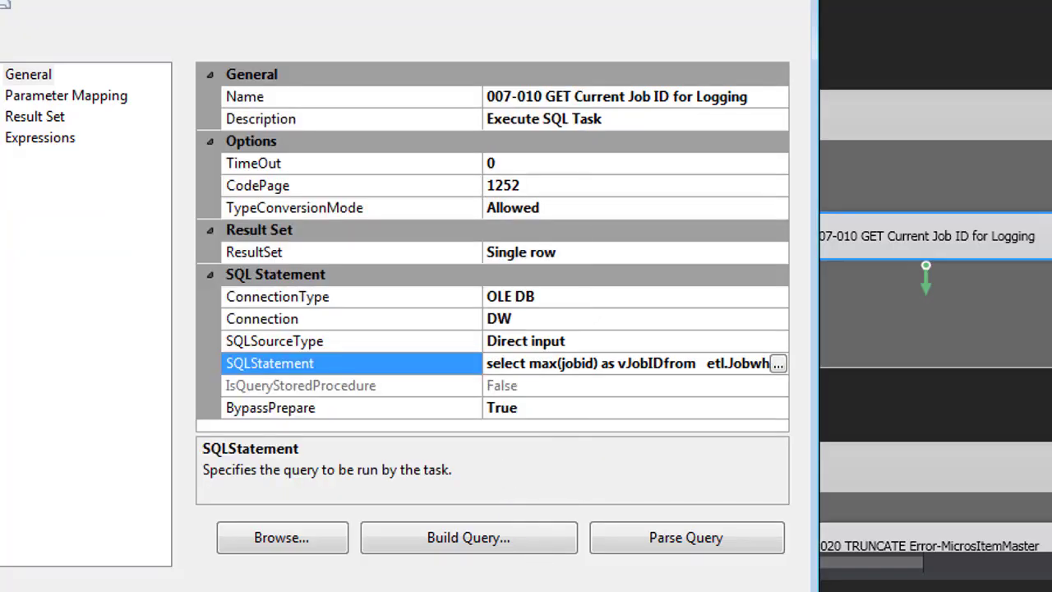
Step: Examine the result name and the variables available for it in the result set mapping, and close the task editor
left_click(15, 117)
left_click(246, 105)
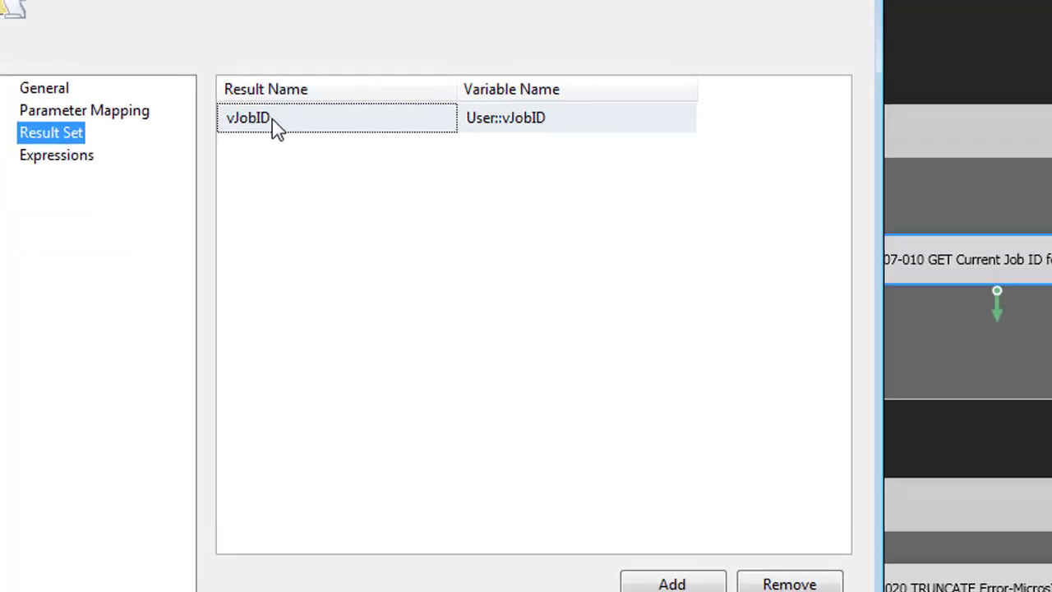
left_click_drag(247, 103, 190, 104)
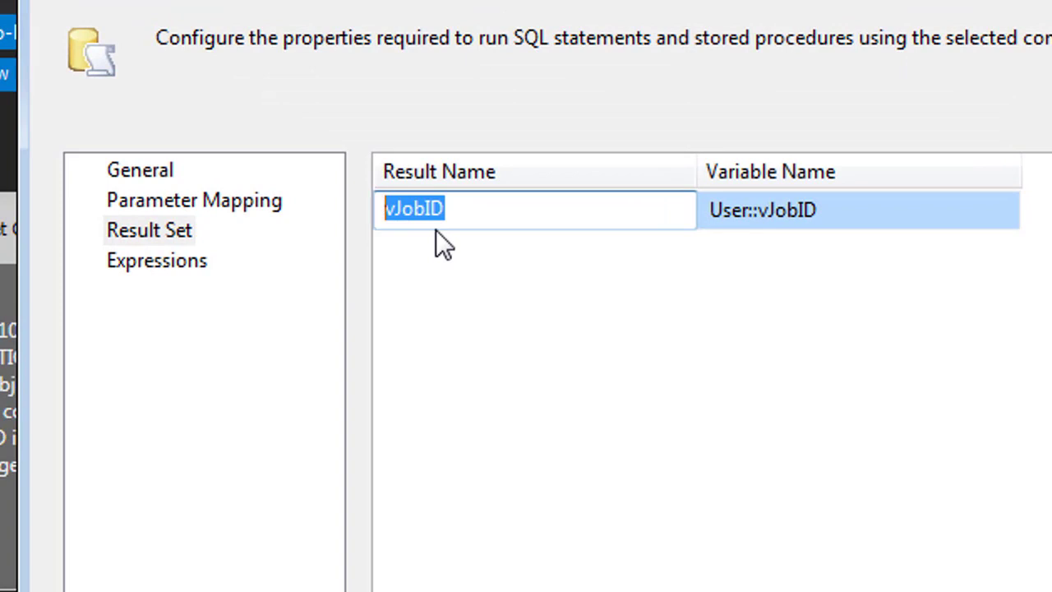
left_click(834, 211)
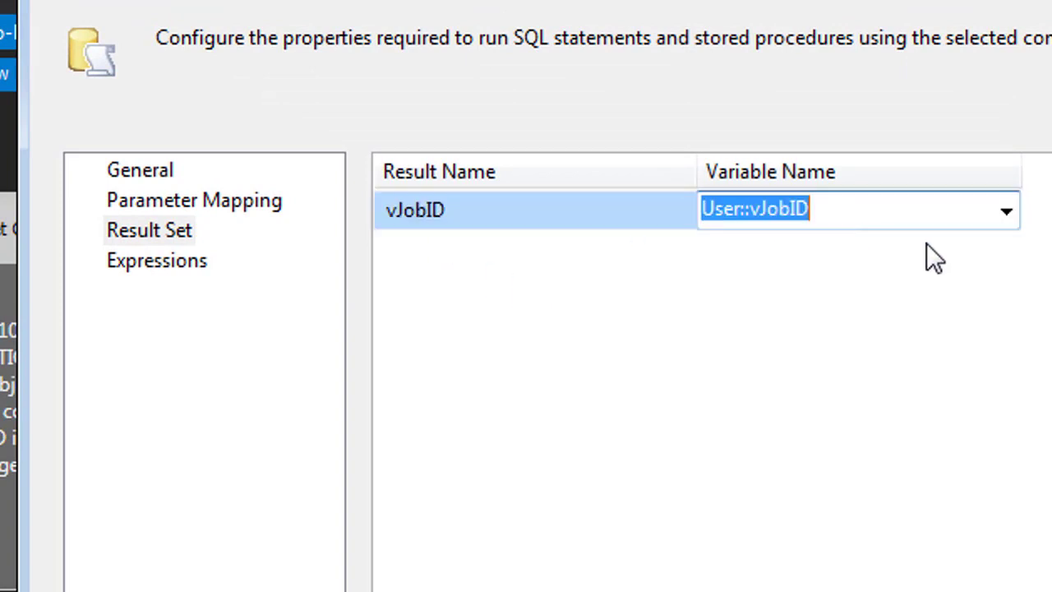
left_click(1007, 212)
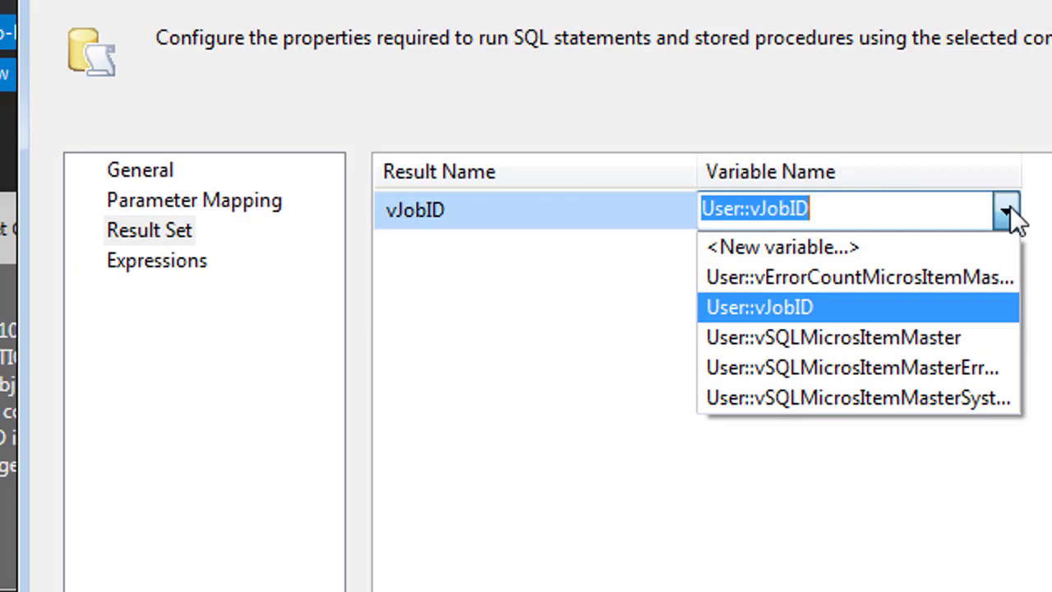
left_click(1010, 206)
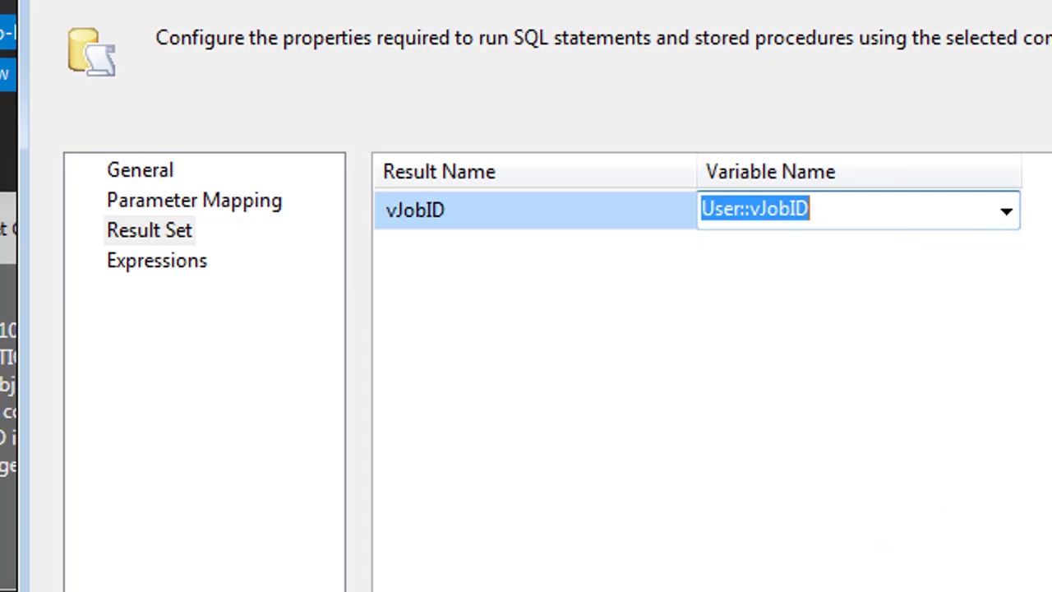
key("Return")
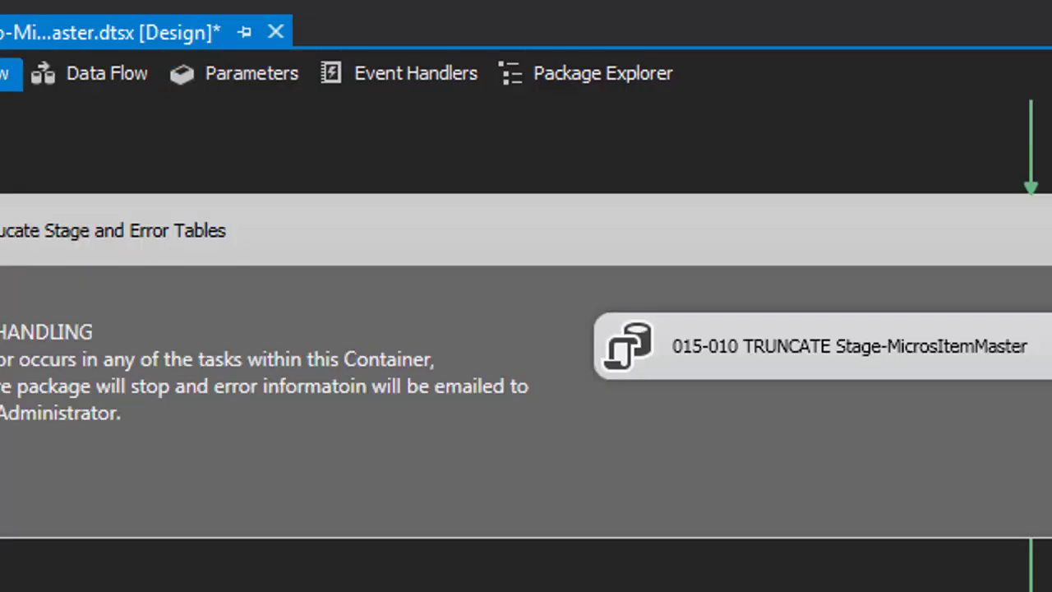
Step: Review the general properties and SQL statements of the 015-010 and 015-020 TRUNCATE tasks, closing each task editor
left_click(978, 238)
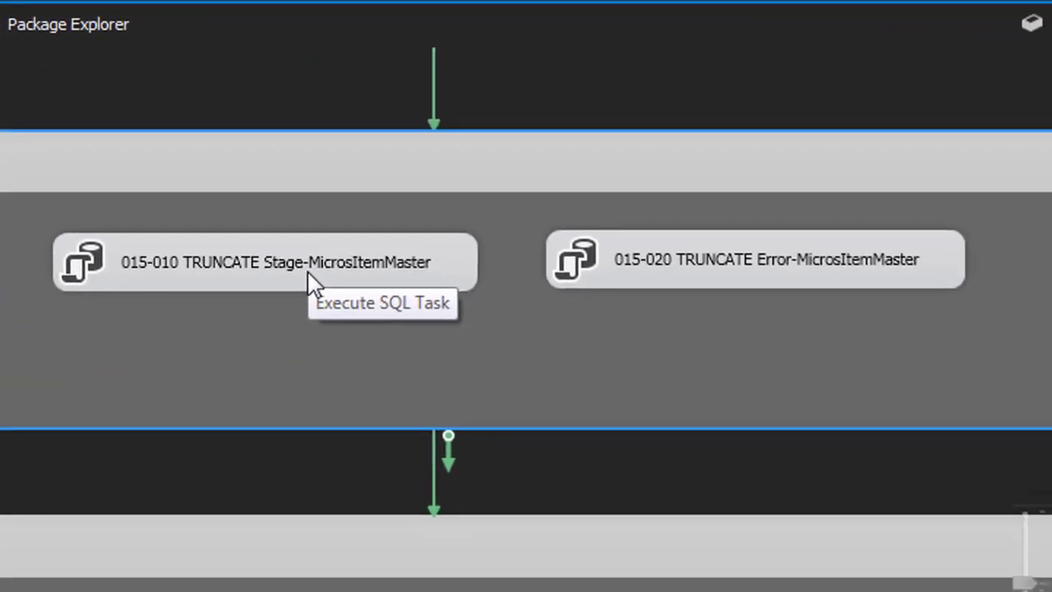
left_click(307, 270)
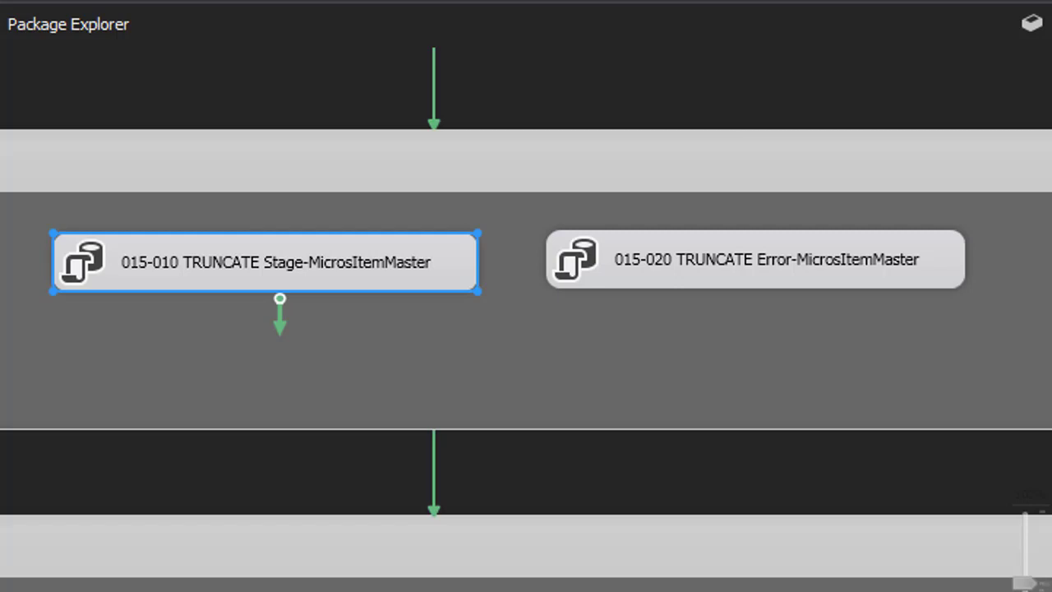
left_click(359, 352)
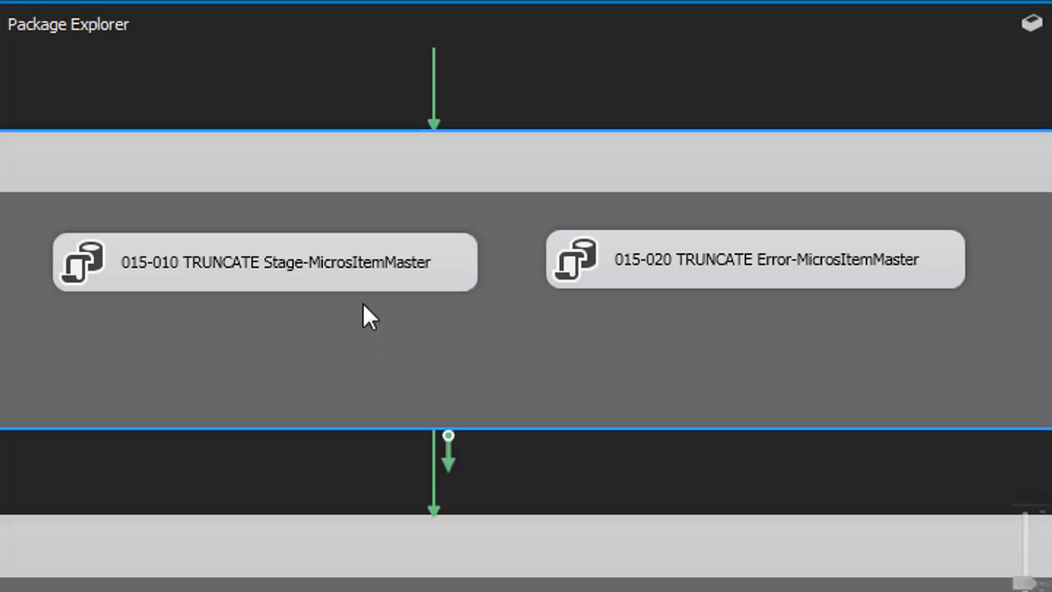
double_click(367, 255)
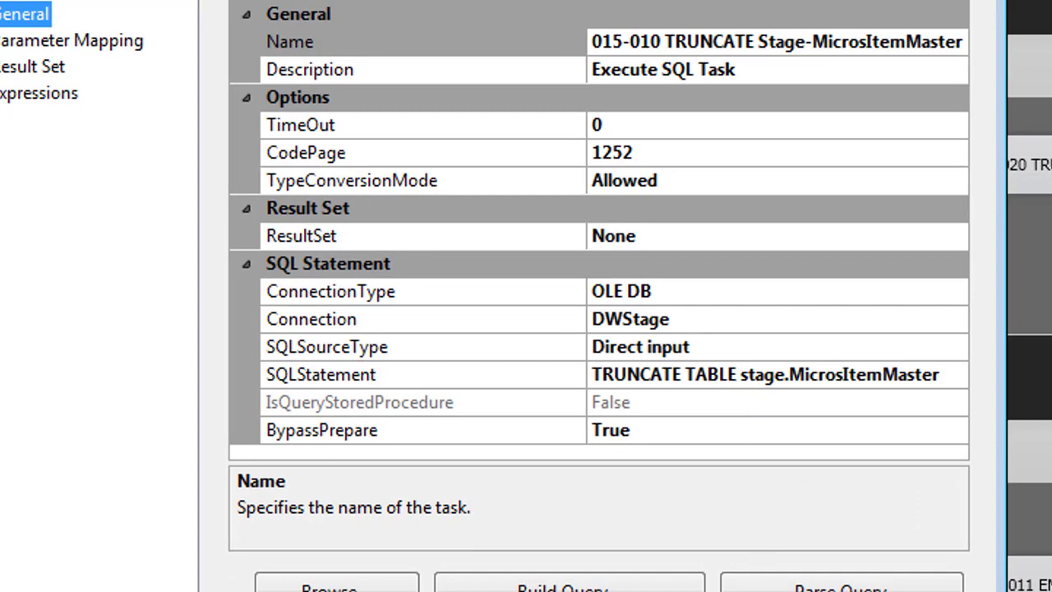
key("Return")
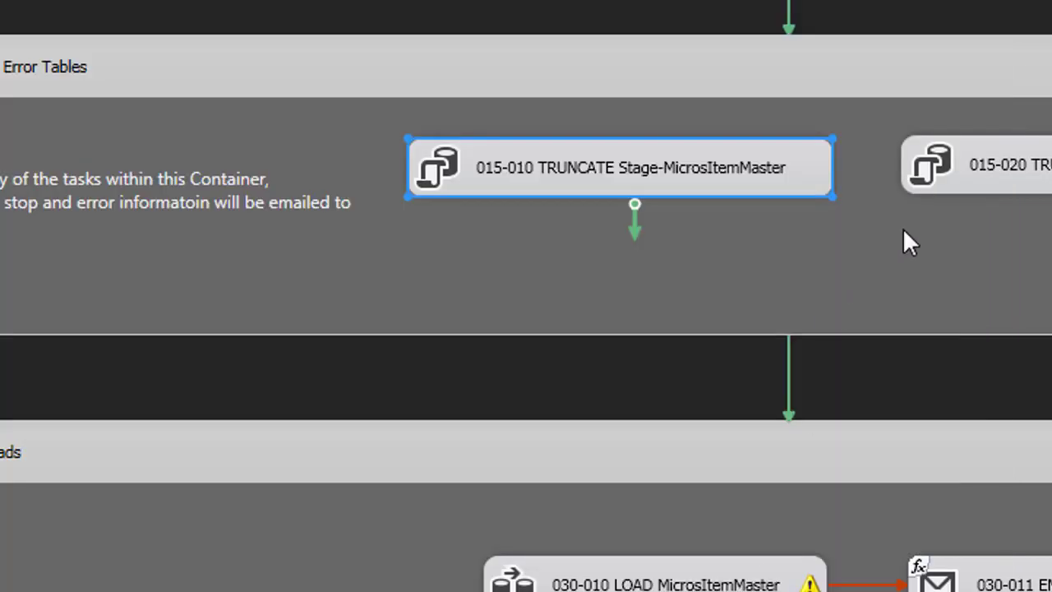
double_click(1039, 166)
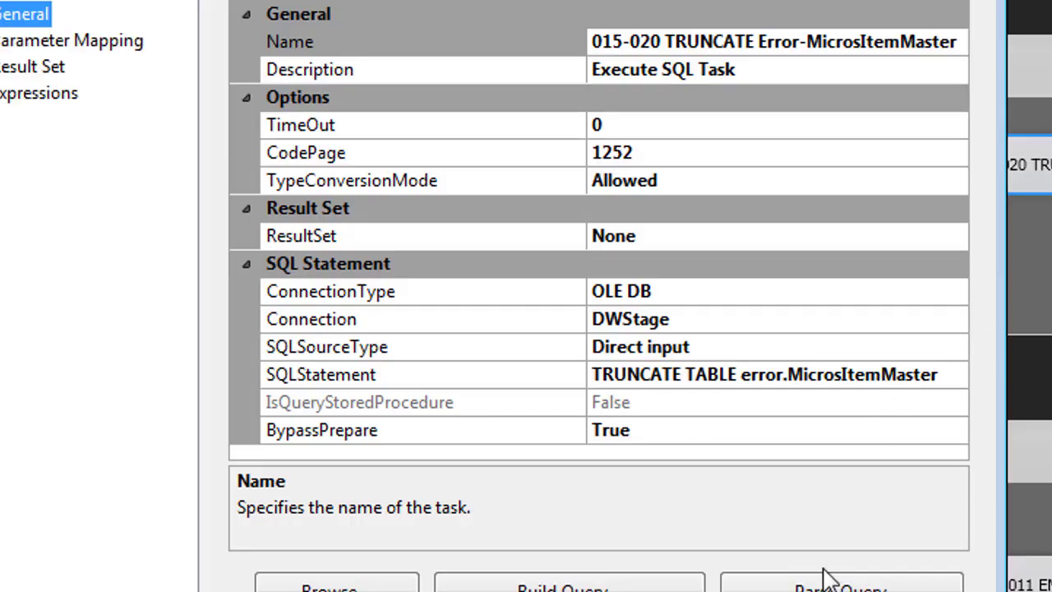
key("Return")
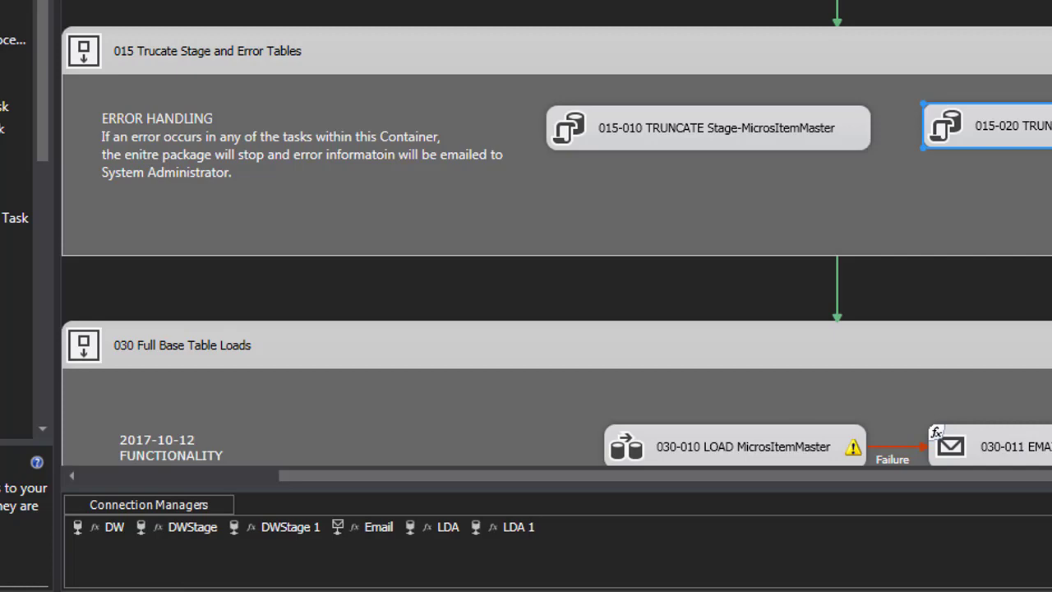
Step: Open the 030-010 LOAD MicrosItemMaster data flow and bring up the editor of its etl - MicrosItemMaster source
scroll(556, 247, "down", 5)
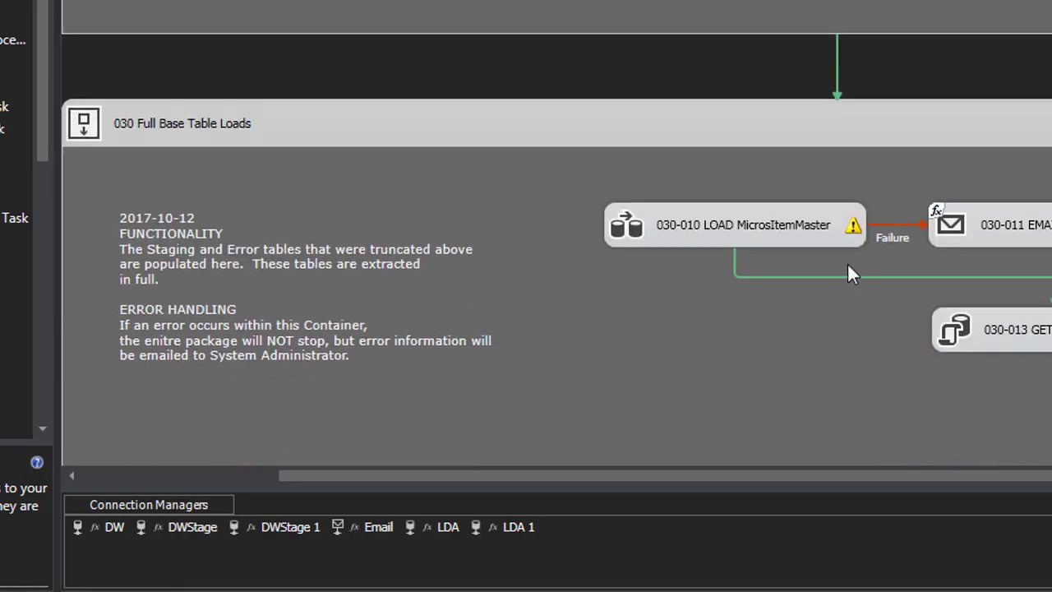
double_click(784, 228)
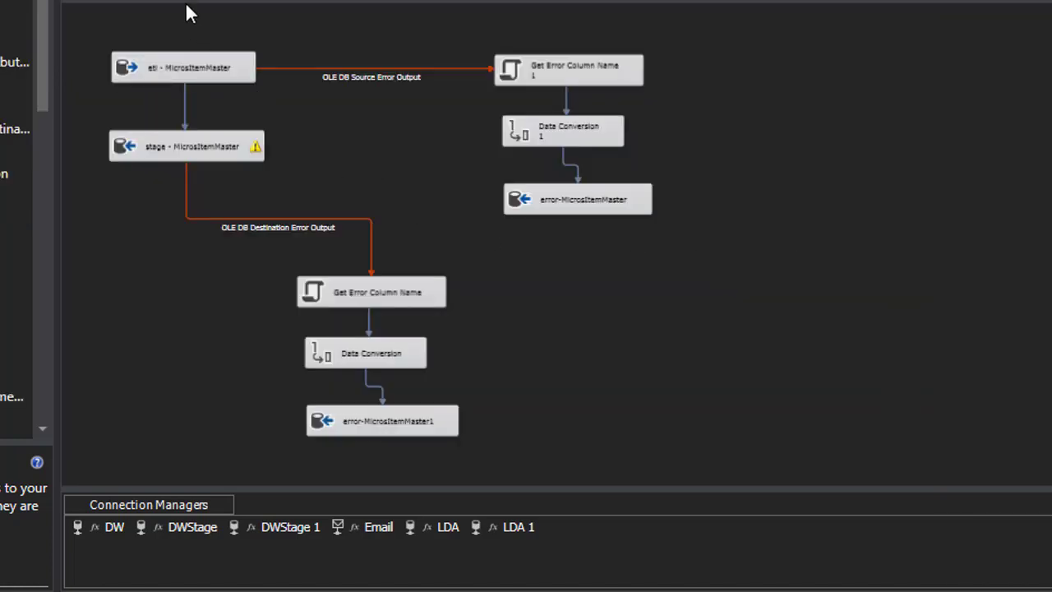
left_click(115, 1)
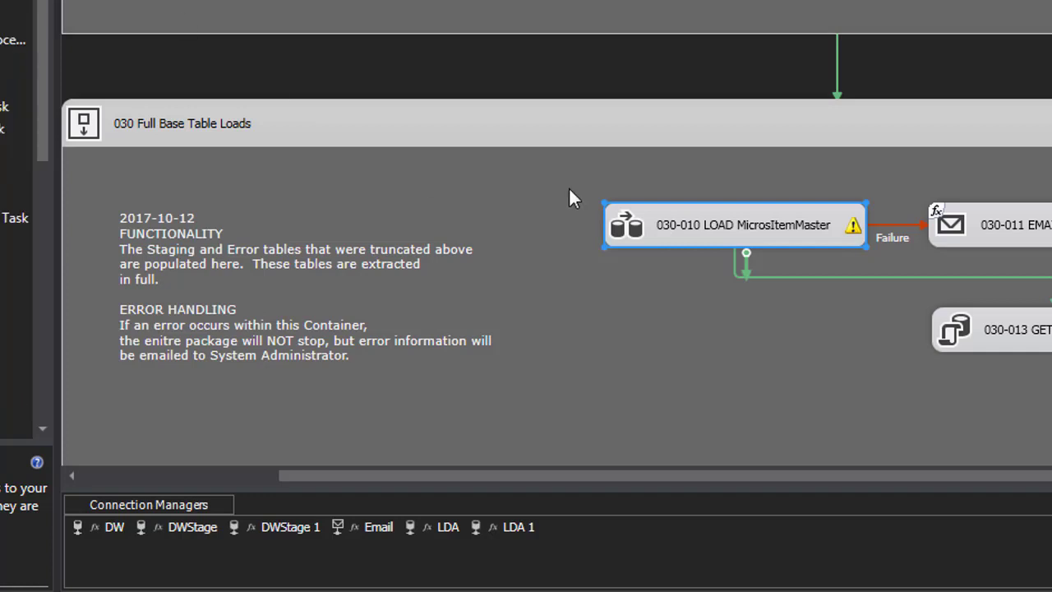
double_click(660, 231)
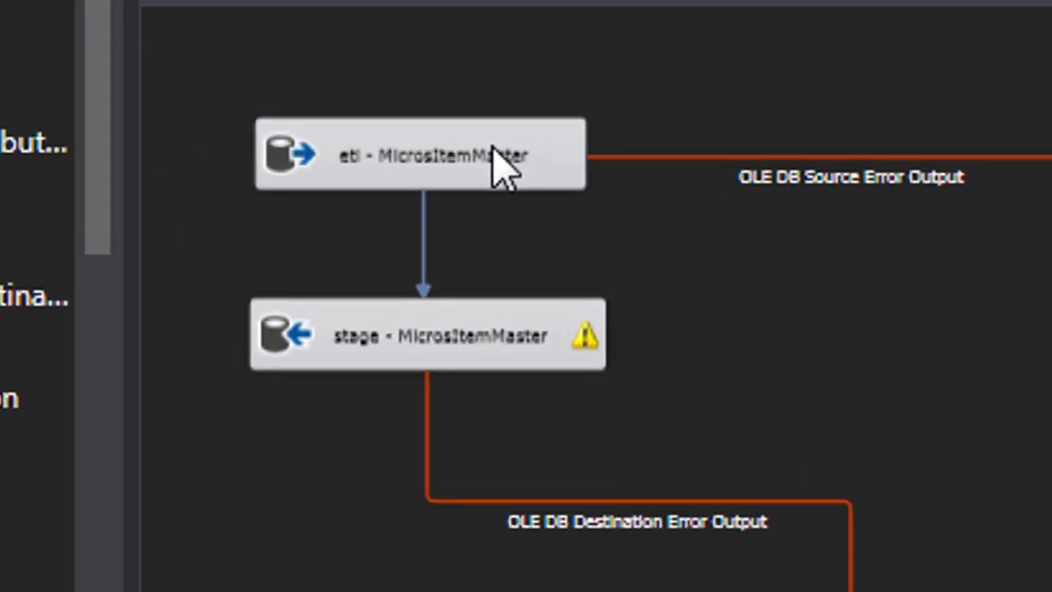
left_click(493, 150)
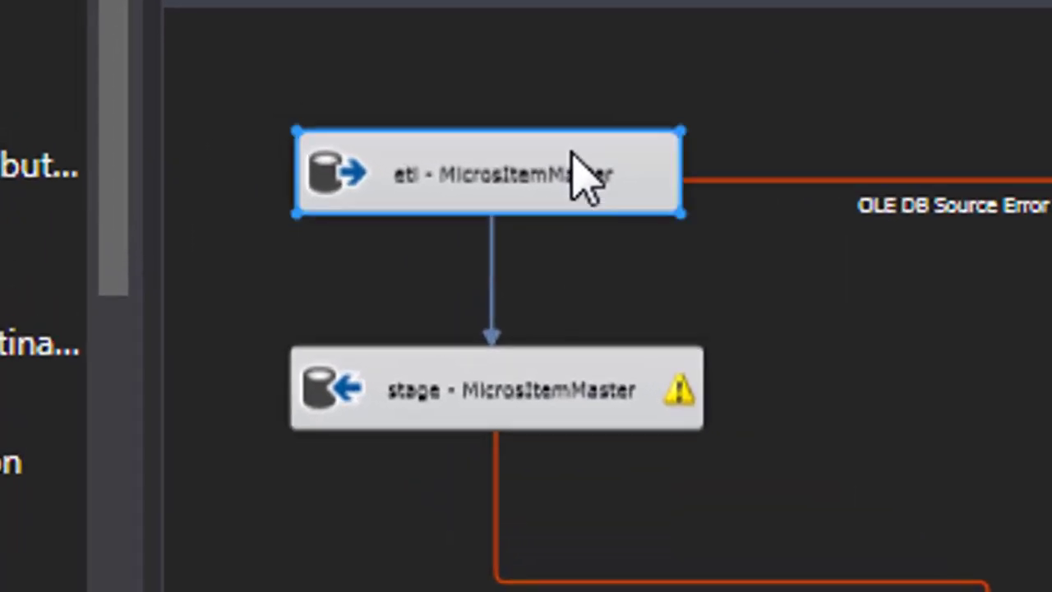
double_click(586, 177)
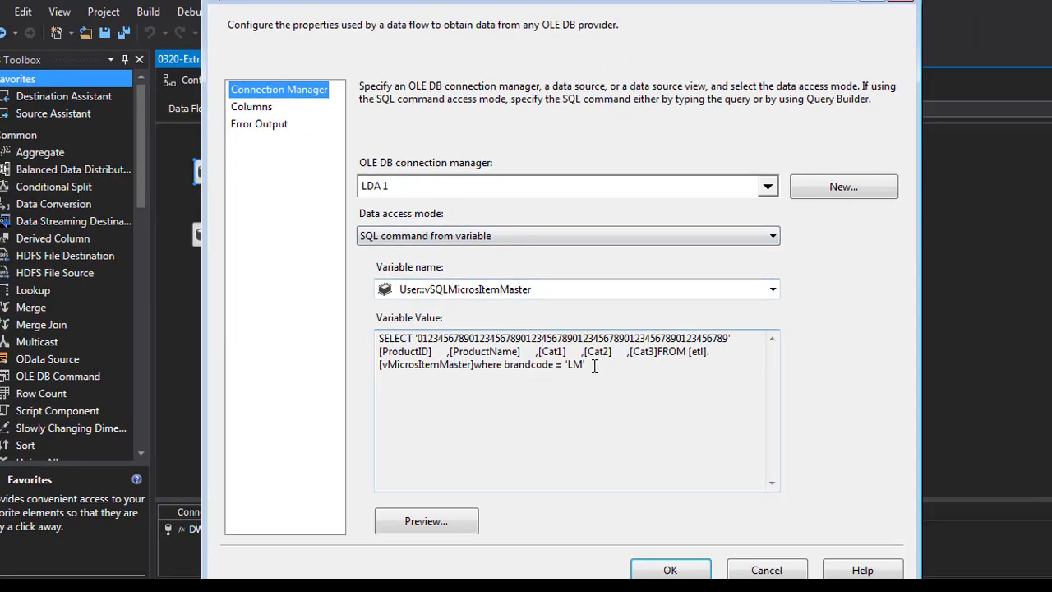
Step: Highlight the source query in the variable value, preview its results with a wider ProductID column, and close the preview
left_click_drag(595, 365, 377, 338)
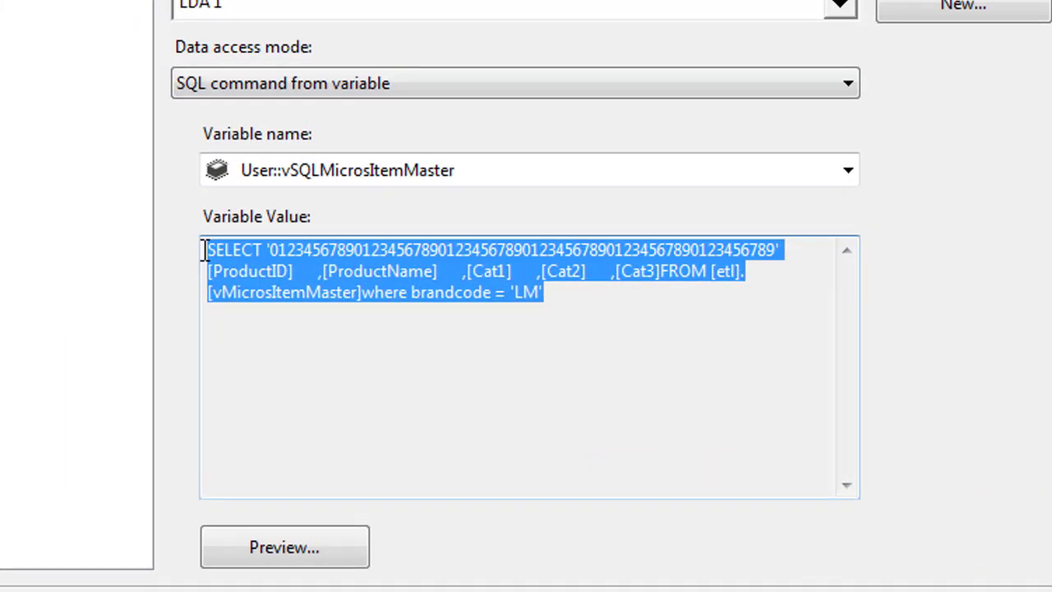
left_click(272, 548)
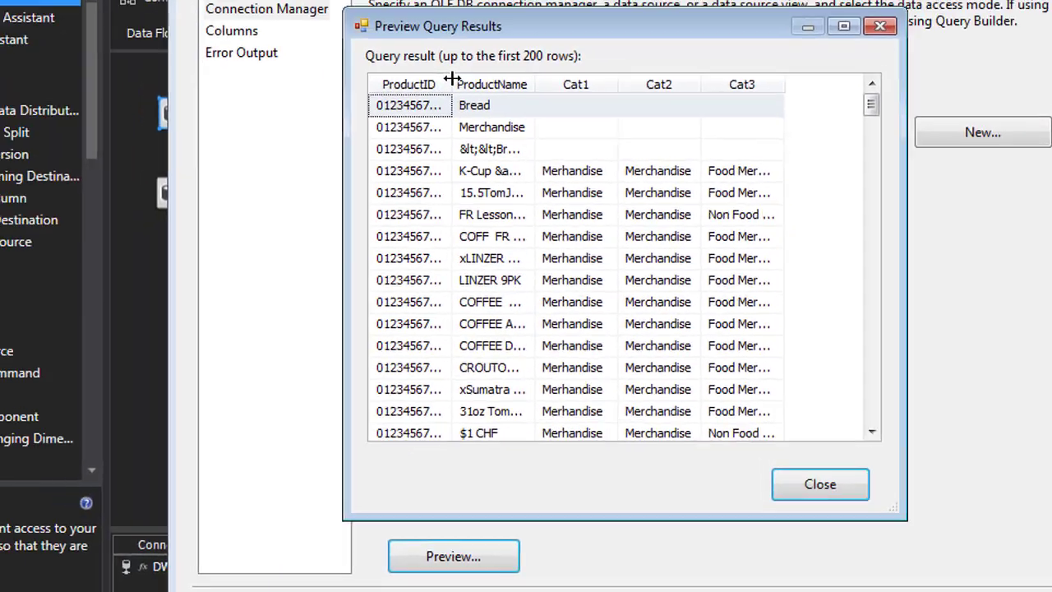
left_click_drag(304, 0, 431, 0)
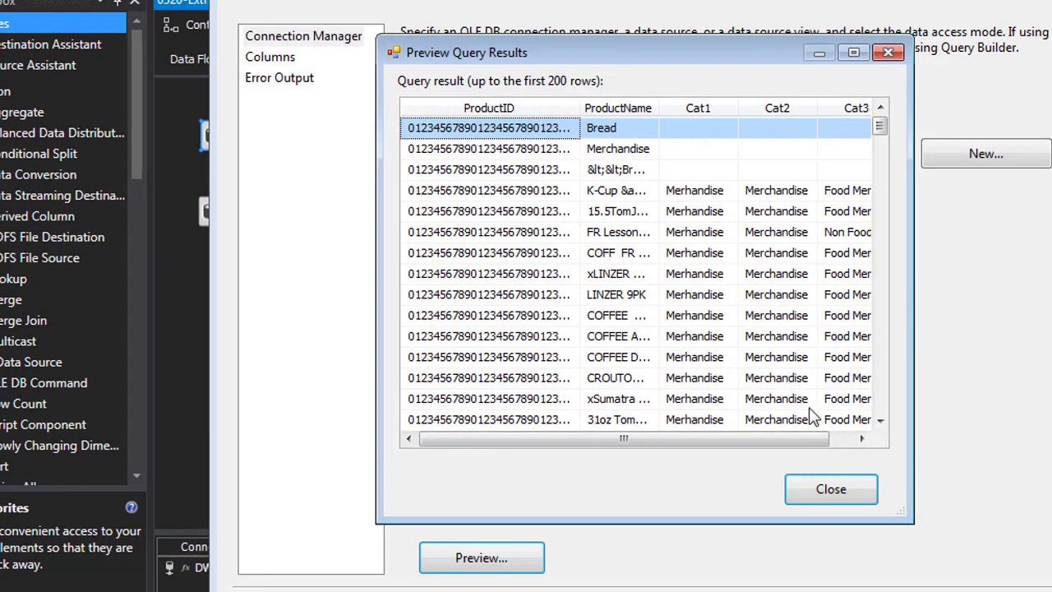
left_click(826, 490)
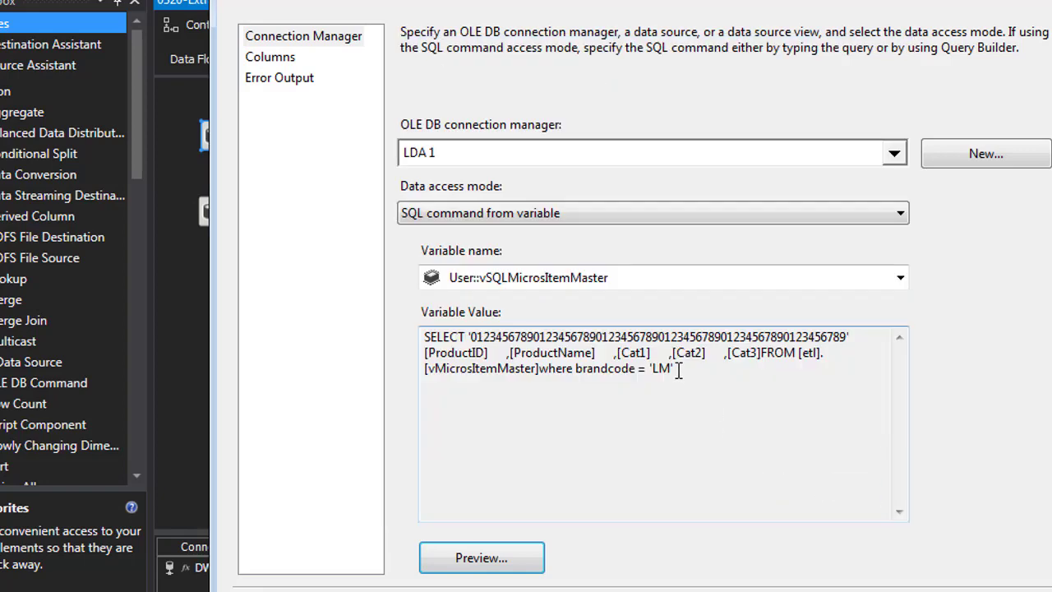
Step: Try the Table or view and Table name or view name variable access modes, and restore SQL command from variable
left_click(538, 214)
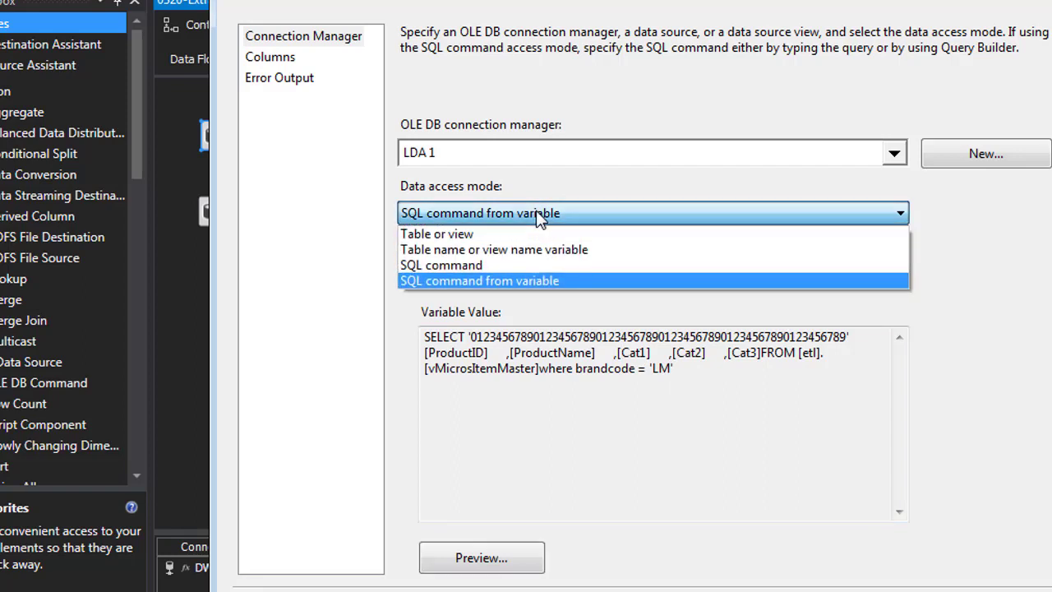
left_click(536, 233)
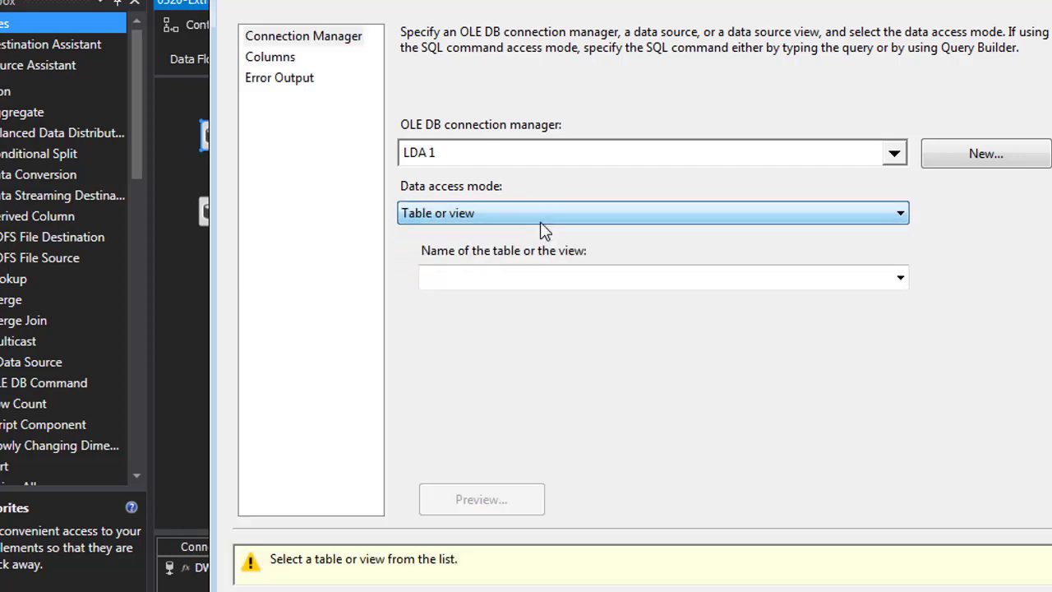
left_click(546, 212)
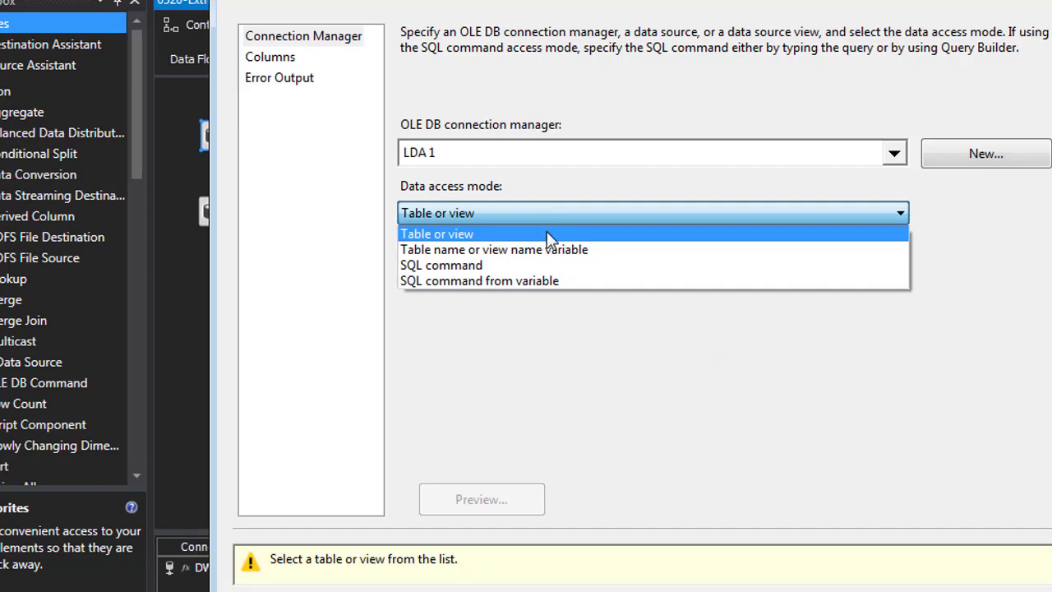
left_click(549, 250)
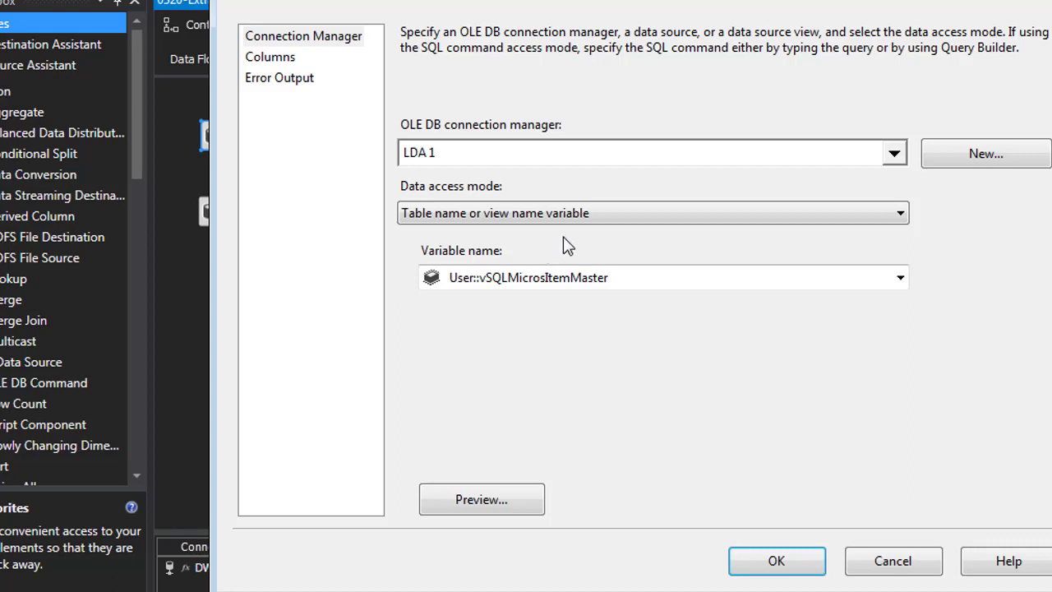
left_click(578, 221)
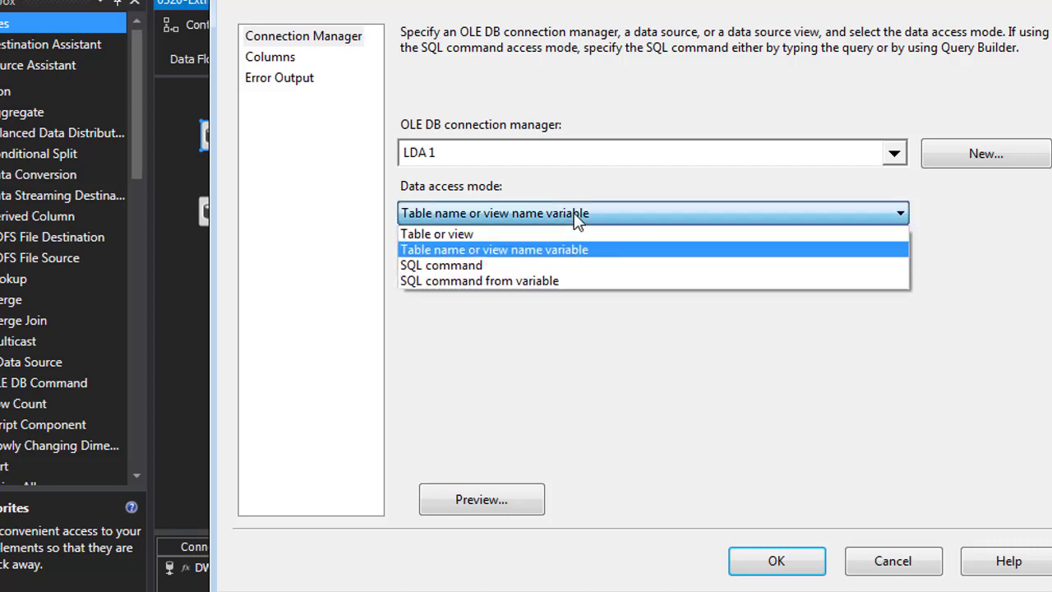
left_click(564, 277)
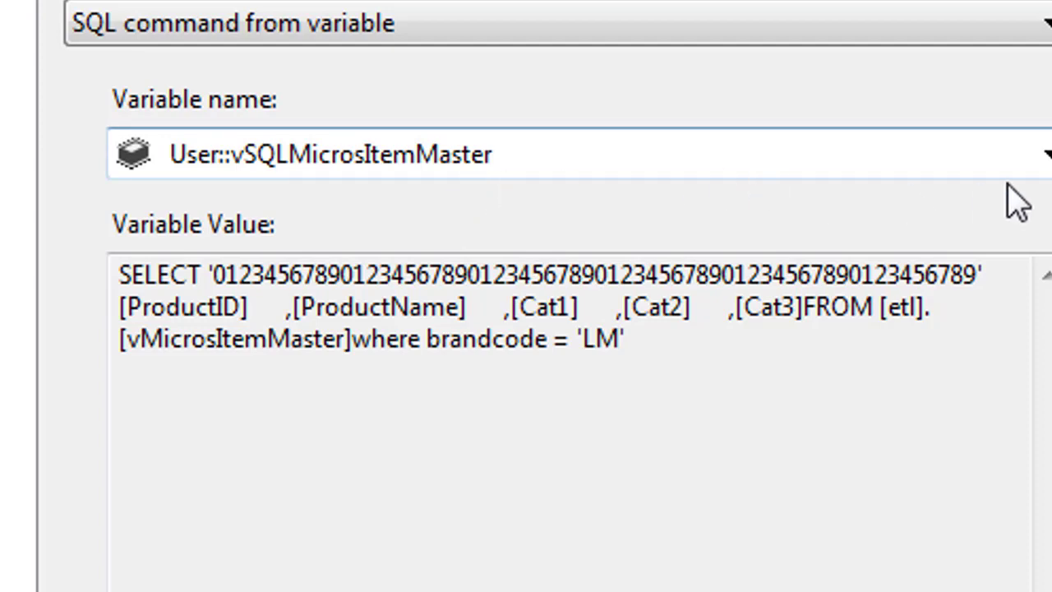
Step: Examine the variables available for the source query and the data access modes, keeping SQL command from variable, and close the editor
left_click(1045, 168)
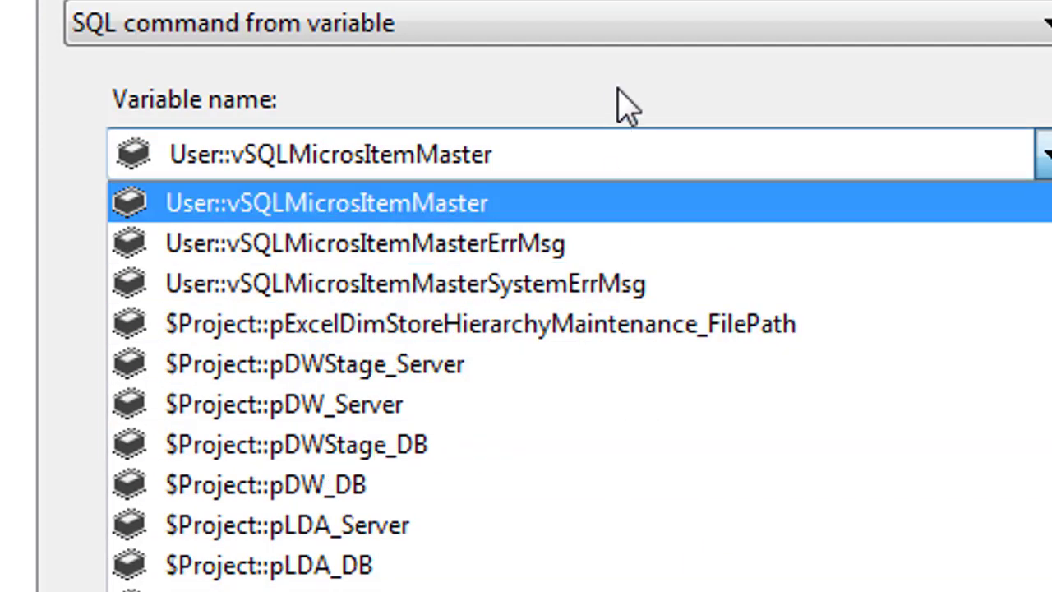
left_click(724, 35)
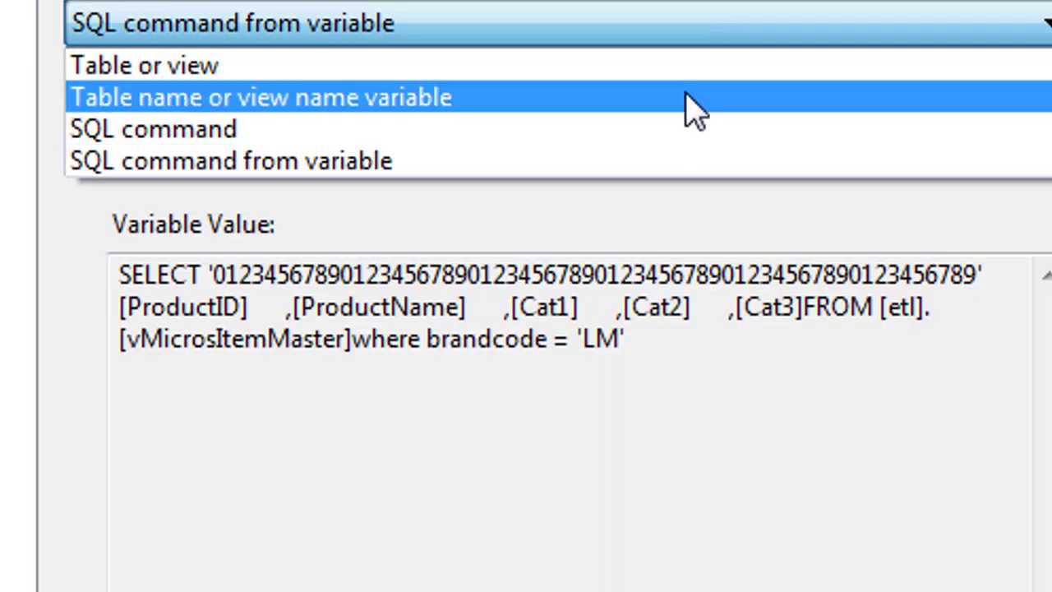
left_click(677, 161)
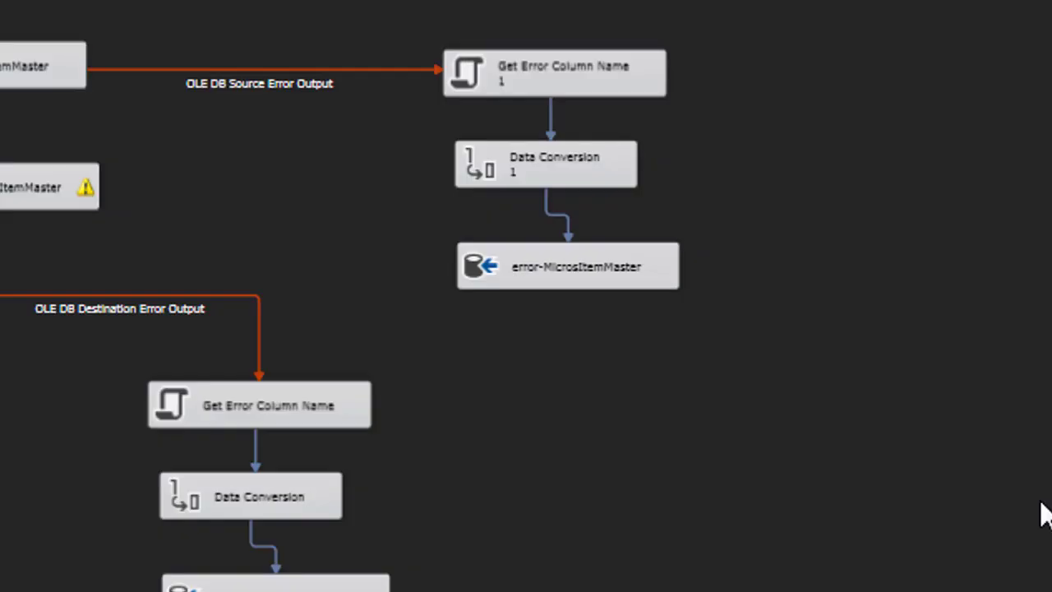
Step: Show the package variables and open the expression of vSQLMicrosItemMaster in the expression builder
right_click(975, 48)
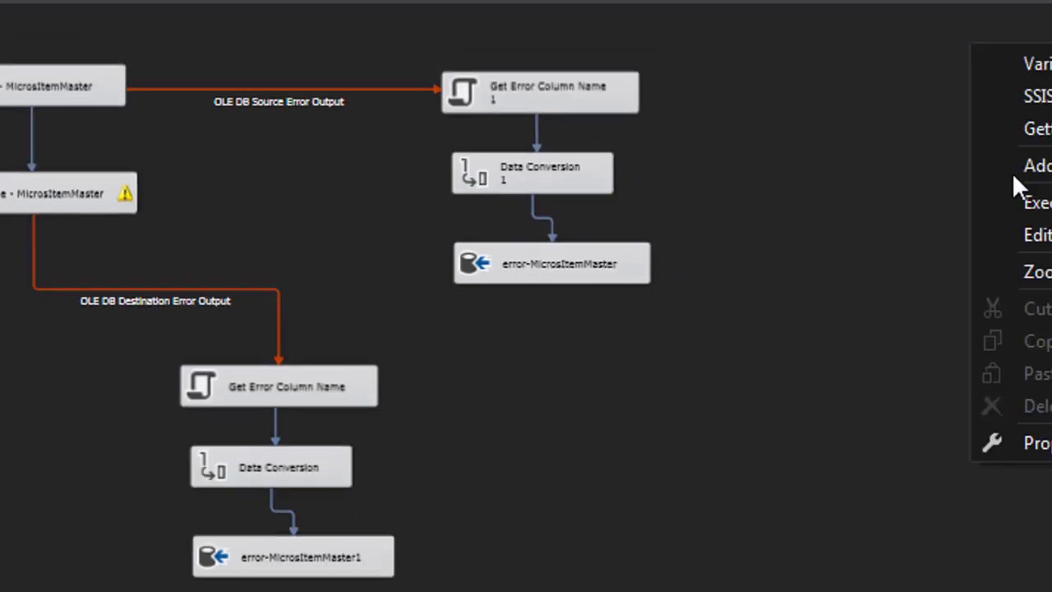
left_click(1034, 63)
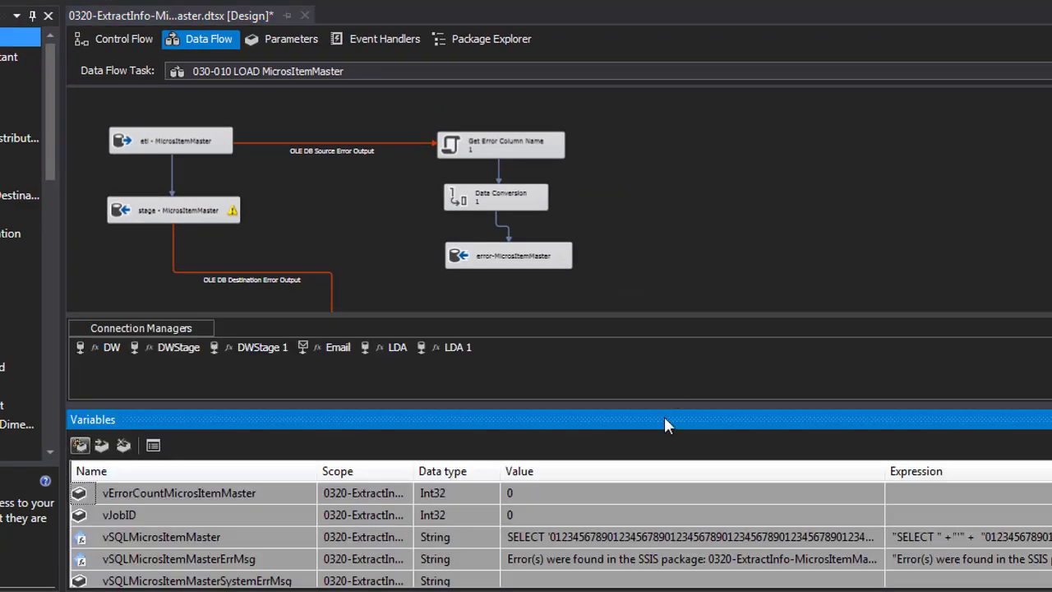
double_click(286, 537)
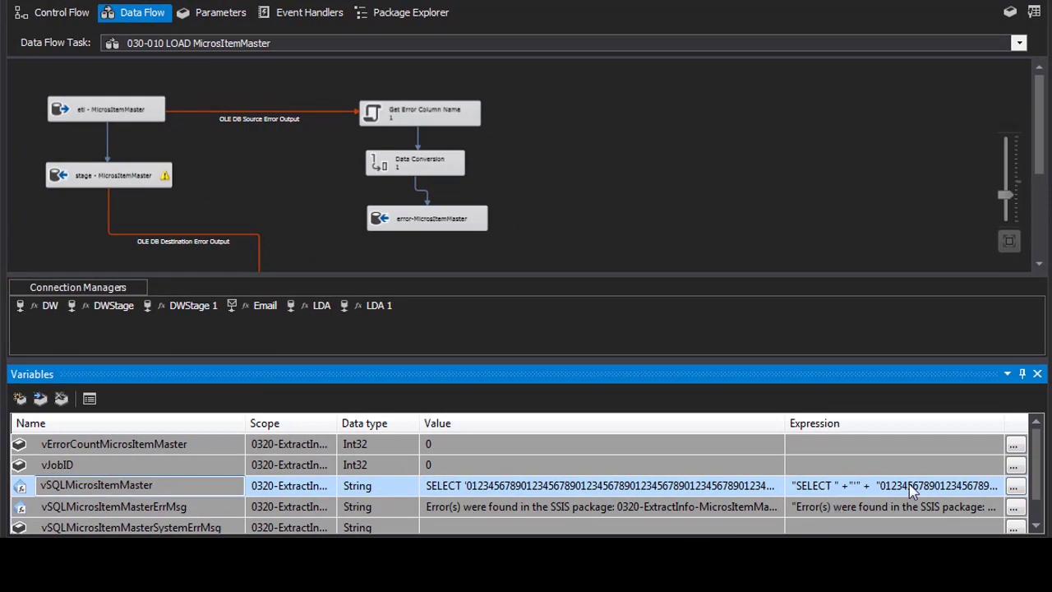
left_click(1015, 487)
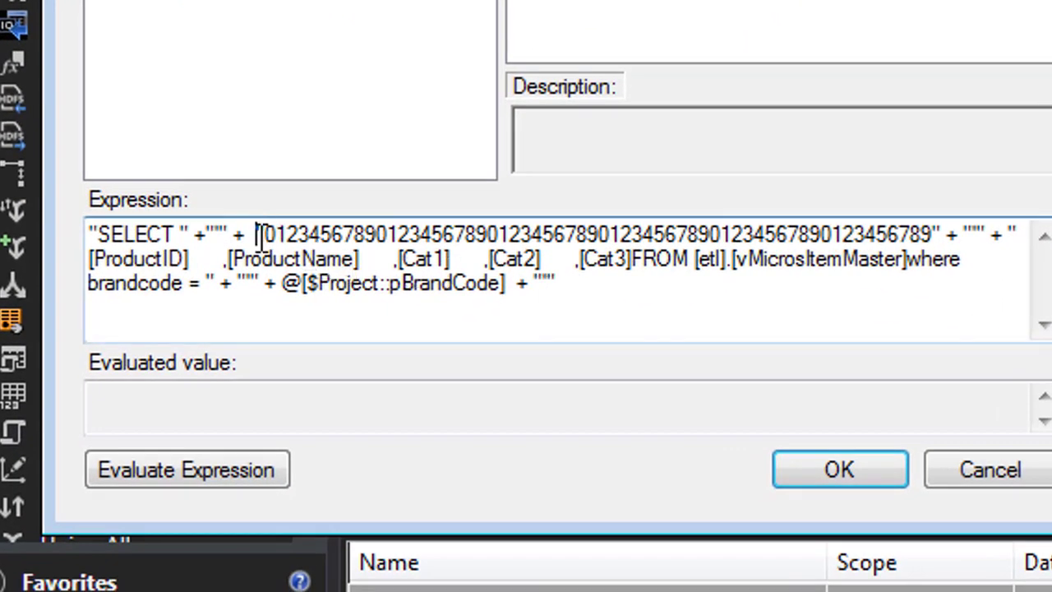
Step: Examine the vSQLMicrosItemMaster expression, highlighting the long numeric ProductID literal and the [etl].[vMicrosItemMaster] view name
left_click_drag(257, 235, 944, 234)
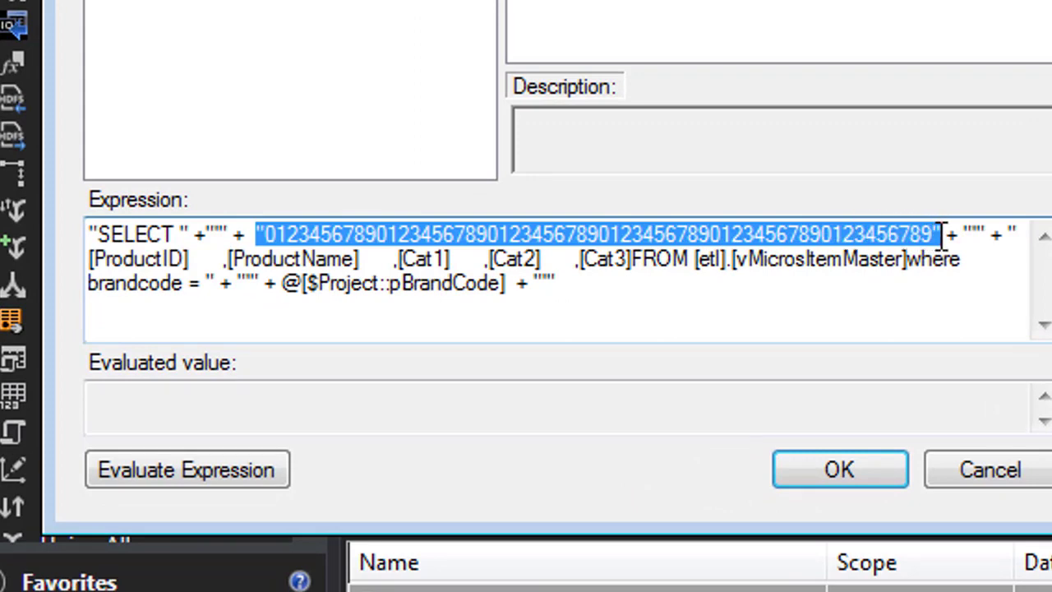
left_click(839, 286)
double_click(805, 234)
left_click(269, 255)
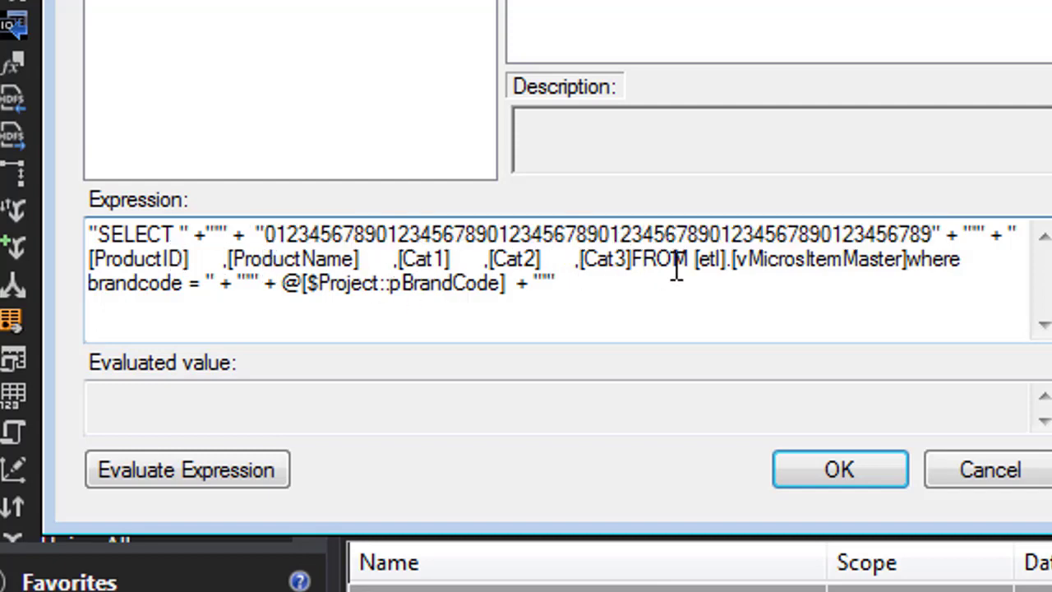
left_click_drag(690, 259, 964, 263)
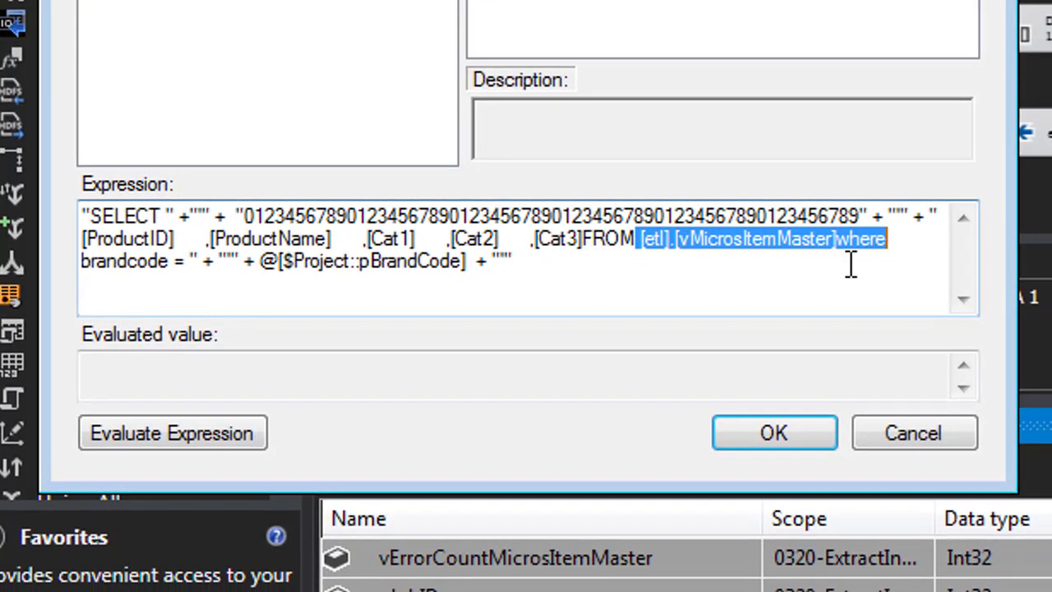
left_click(832, 276)
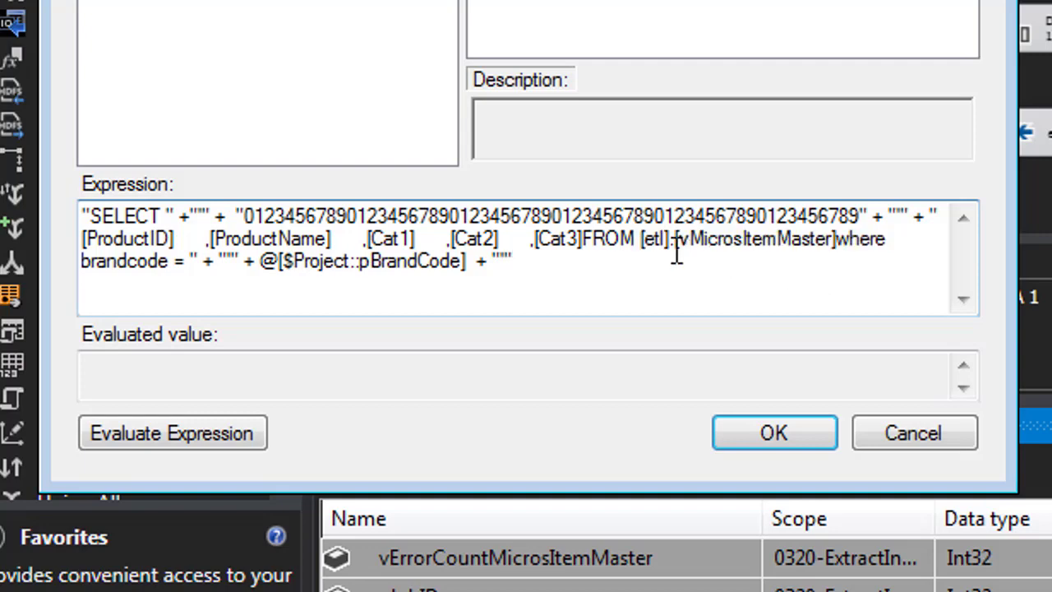
left_click_drag(642, 240, 839, 240)
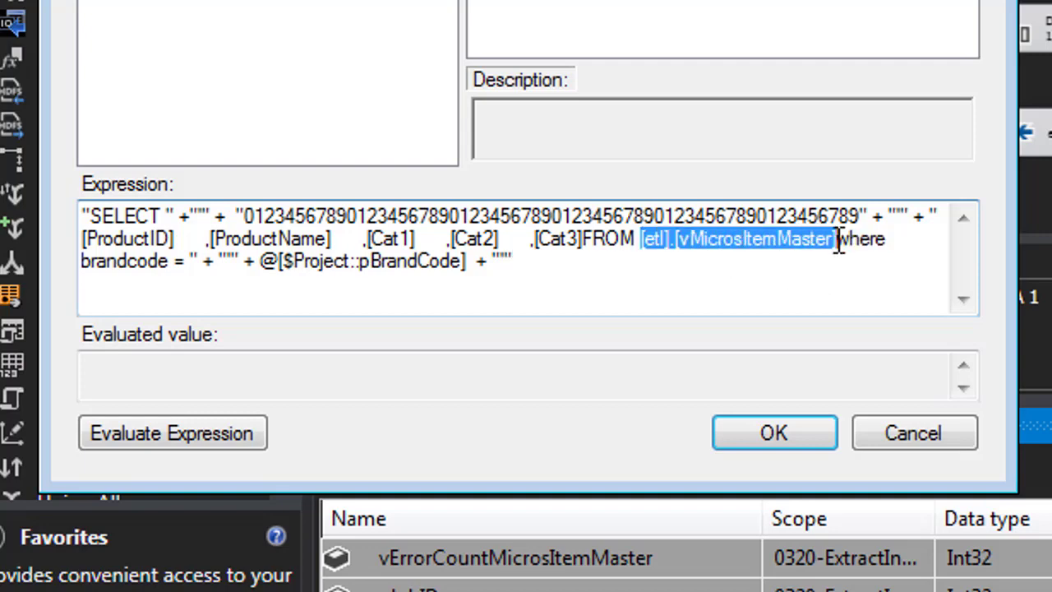
Step: Examine the where clause of the vSQLMicrosItemMaster expression, highlighting the @[$Project::pBrandCode] parameter
left_click(111, 271)
left_click(256, 265)
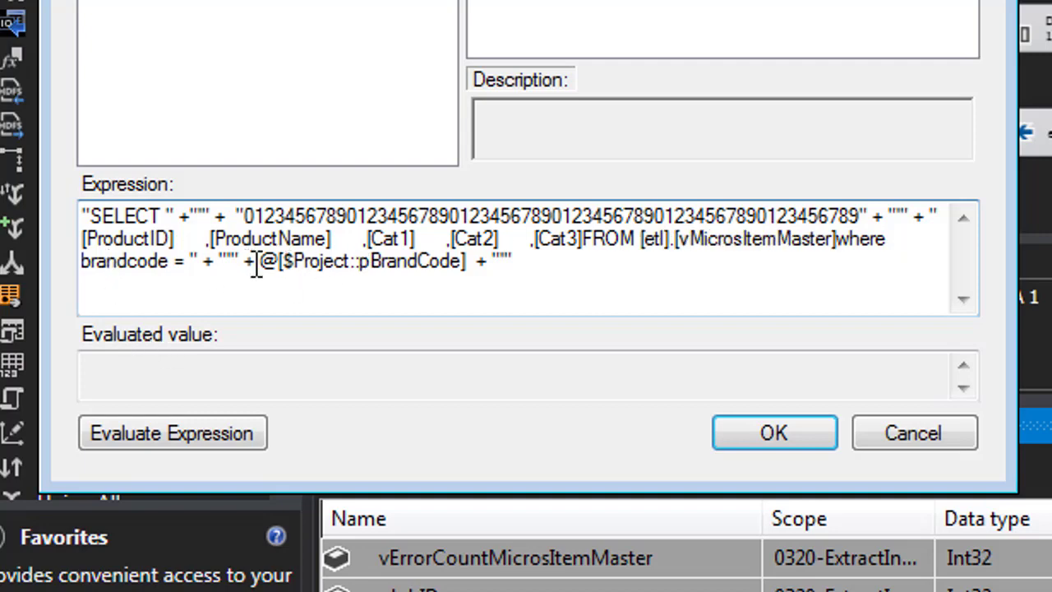
left_click_drag(257, 266, 466, 268)
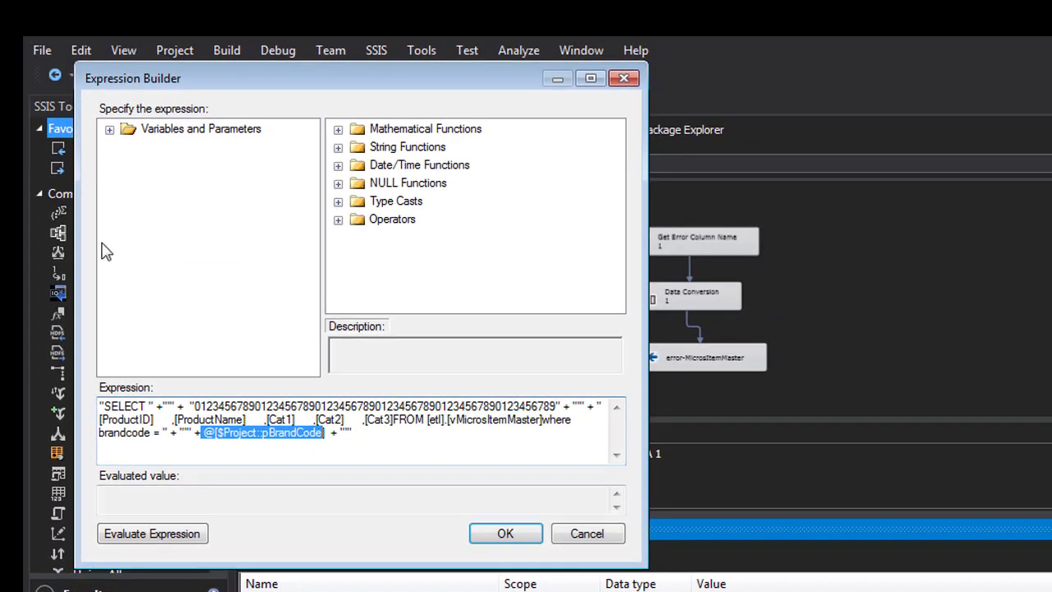
Step: Examine the variables and parameters available to the expression, including $Project::pBrandCode, and close the expression builder without changes
left_click(111, 131)
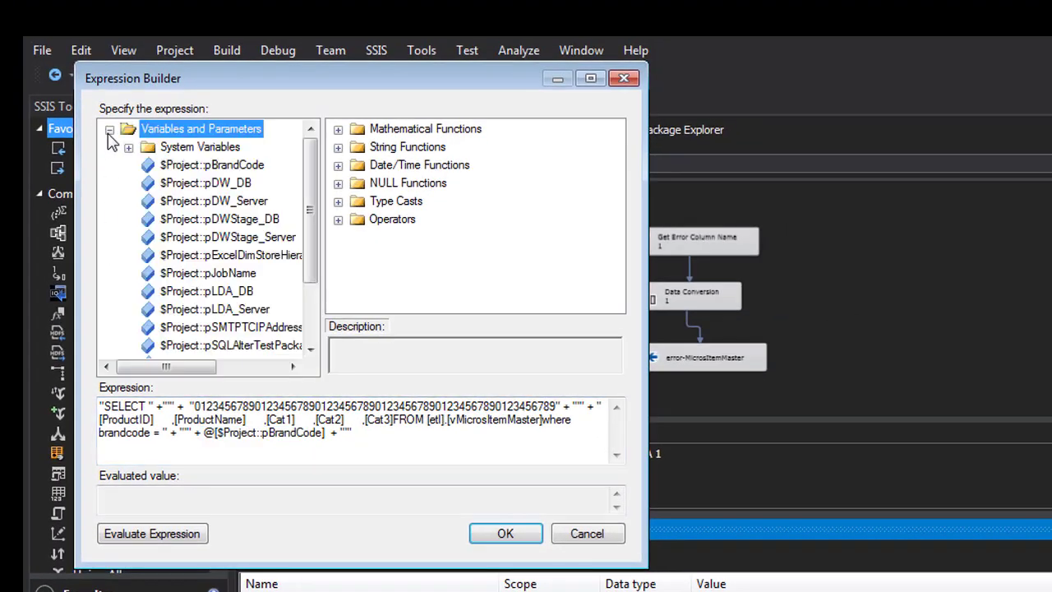
left_click(191, 168)
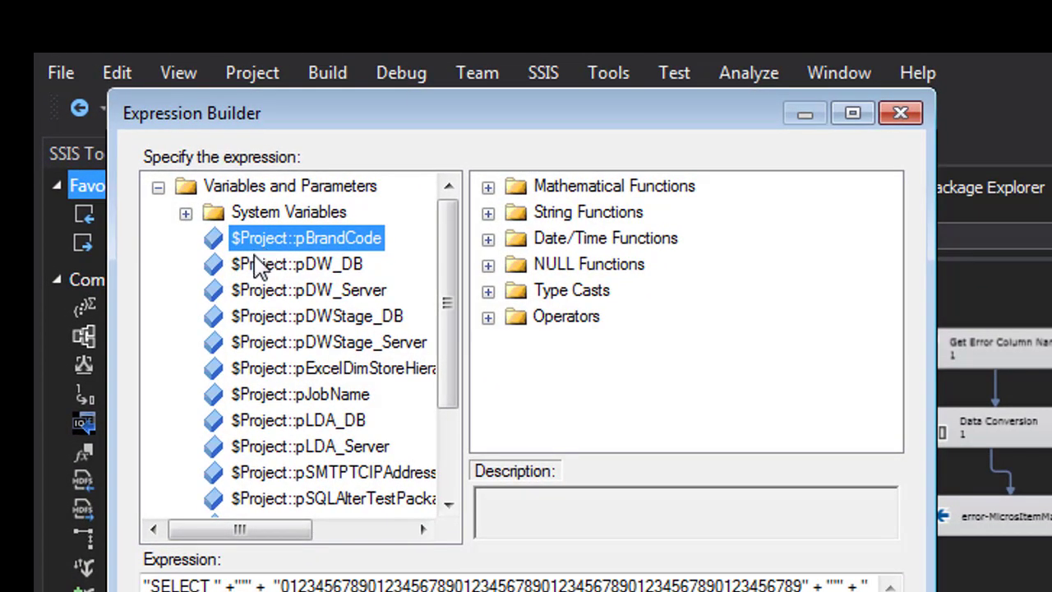
left_click_drag(450, 346, 444, 458)
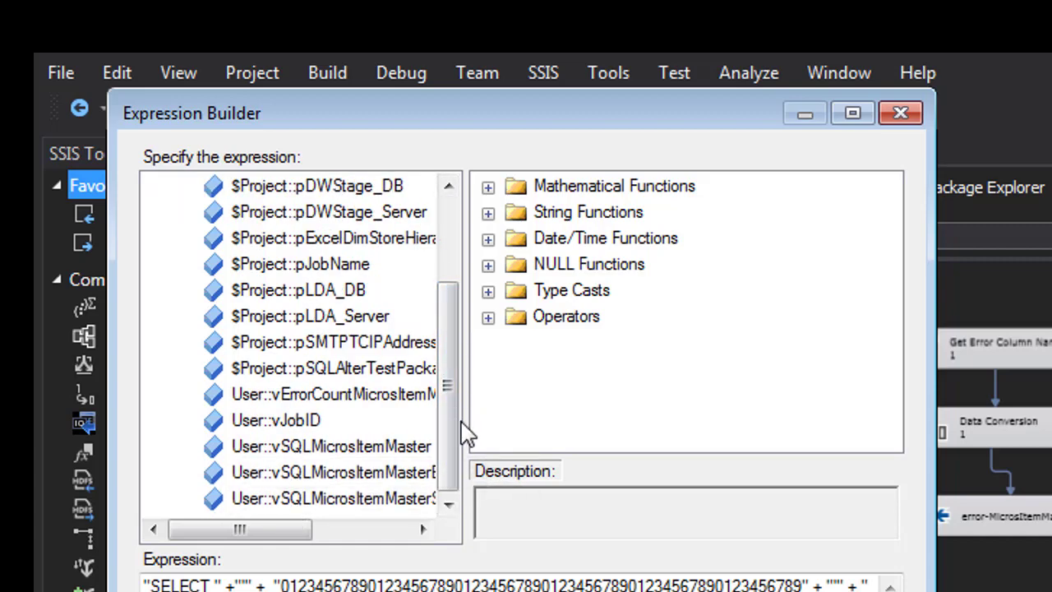
left_click_drag(452, 430, 464, 323)
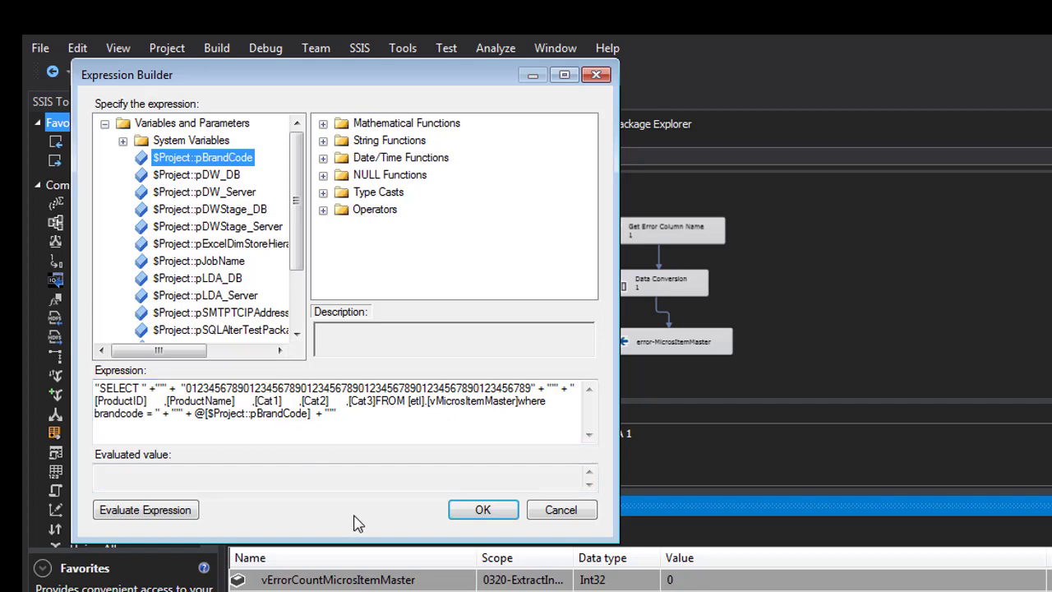
left_click(546, 512)
left_click(486, 320)
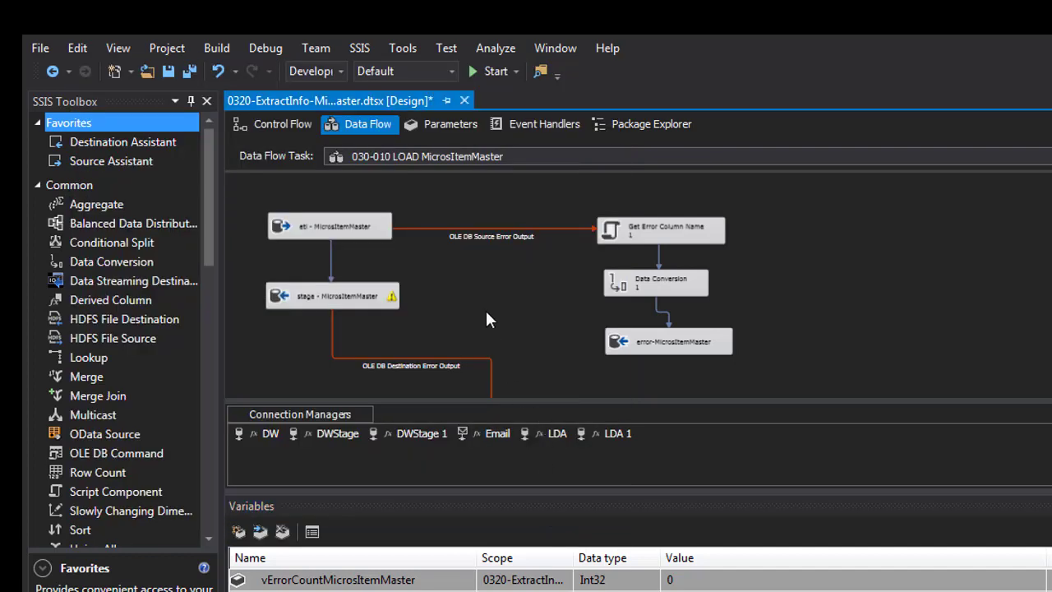
Step: Review the etl - MicrosItemMaster source's connection and variable-driven query, and close its editor without changes
left_click(369, 224)
double_click(370, 223)
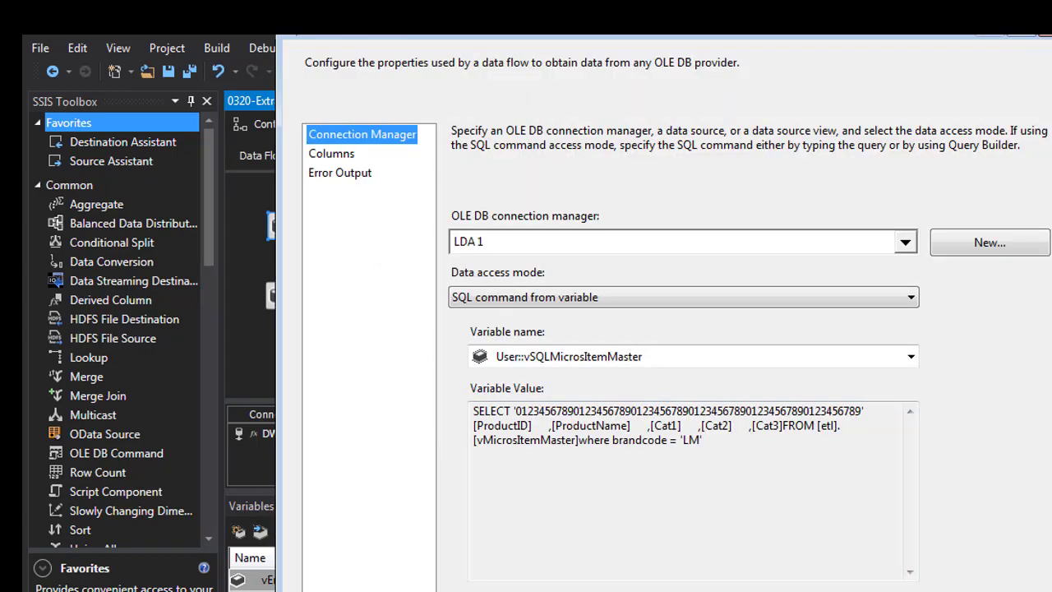
key("Escape")
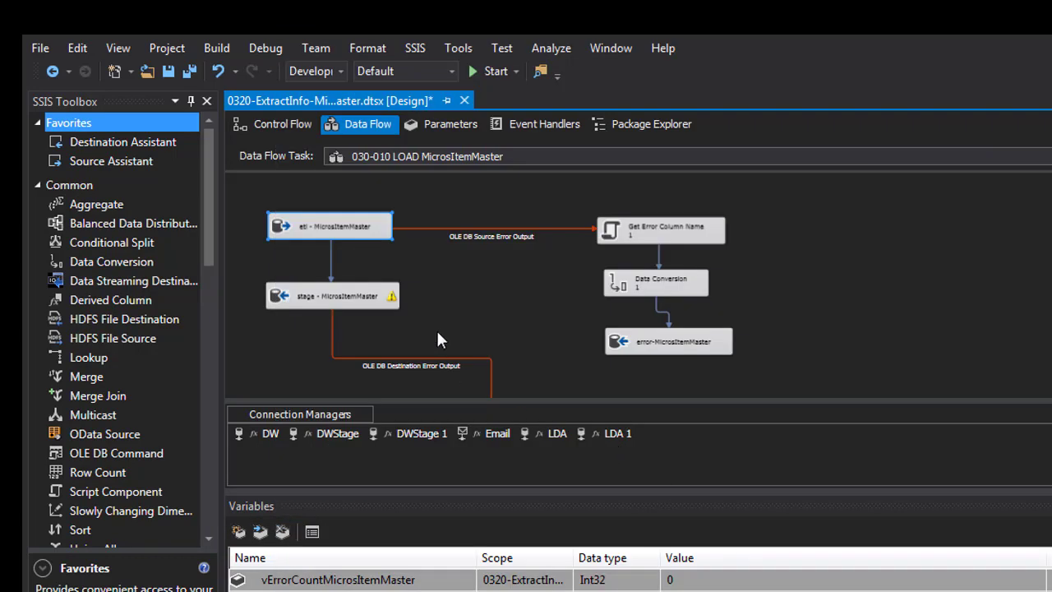
Step: Review the connection, target table and column mappings of the stage - MicrosItemMaster destination, and close its editor
double_click(363, 298)
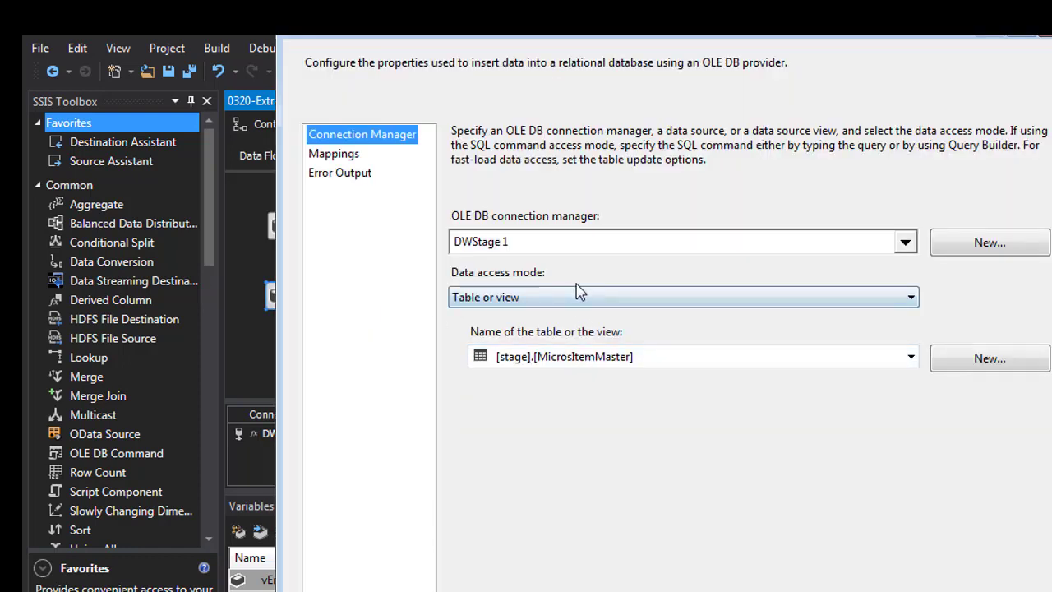
left_click(319, 156)
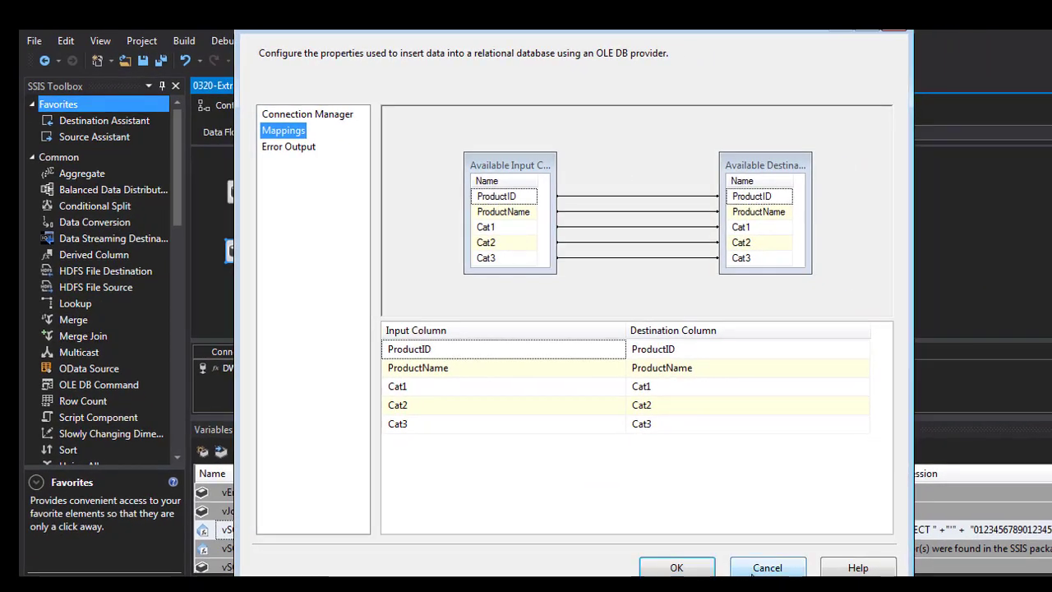
left_click(695, 568)
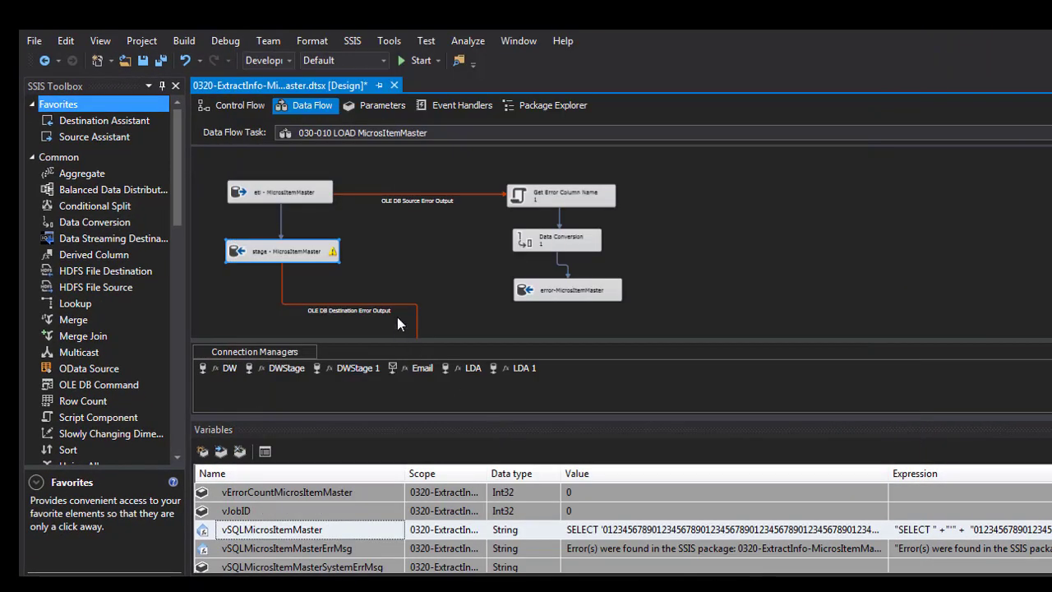
left_click(398, 274)
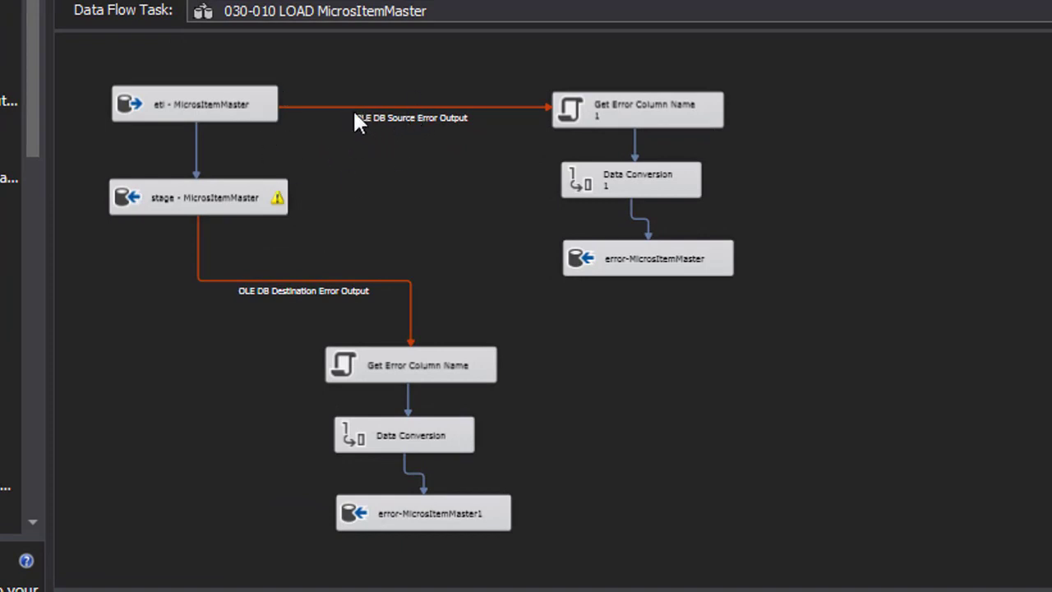
Step: Examine the OLE DB Source Error Output path from etl - MicrosItemMaster through to the error-MicrosItemMaster destination
left_click(250, 118)
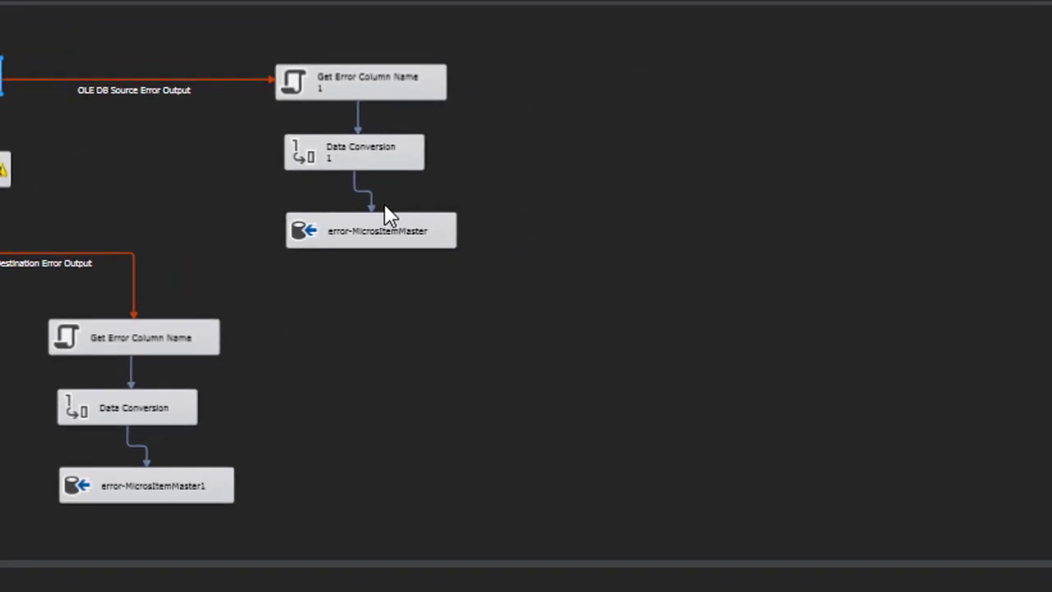
scroll(384, 205, "up", 2)
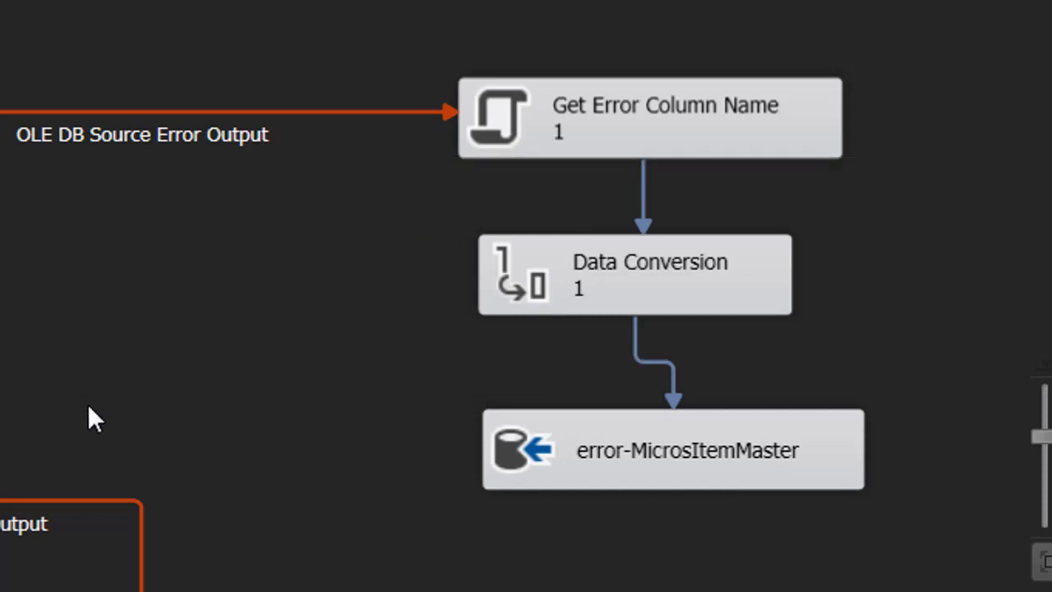
scroll(88, 407, "down", 1)
scroll(86, 330, "up", 1)
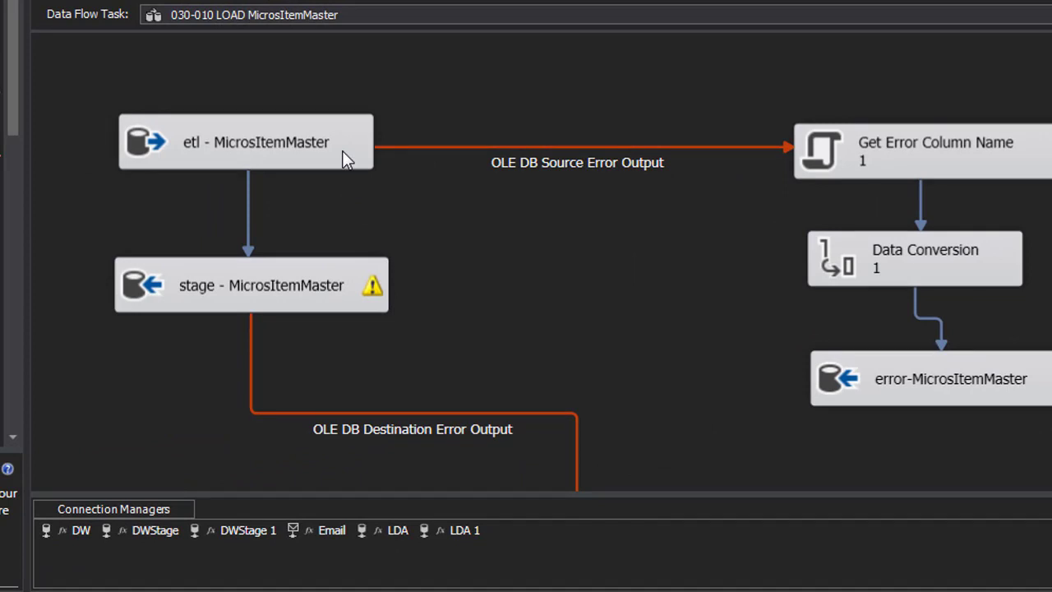
Step: Read the warning on stage - MicrosItemMaster and check the ProductID literal in the etl source query, leaving the source unchanged
mouse_move(319, 283)
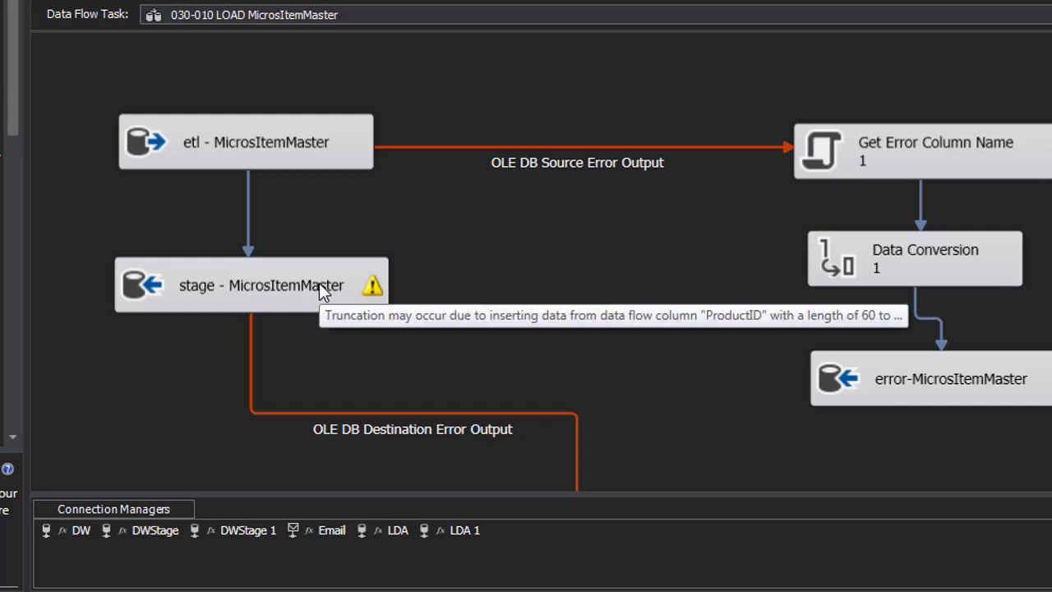
double_click(340, 153)
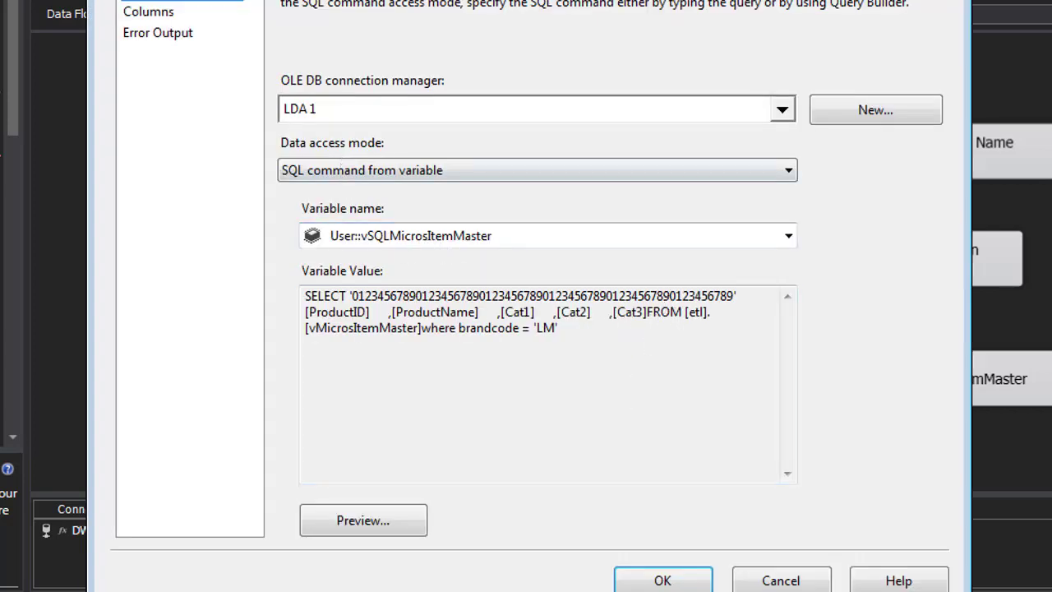
left_click(794, 580)
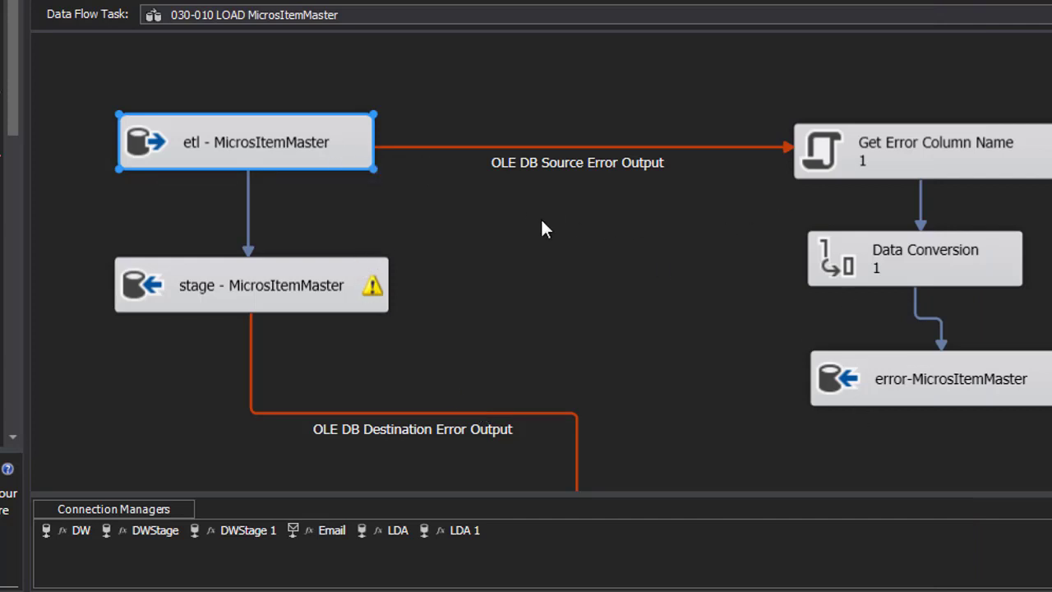
Step: Examine the OLE DB Destination Error Output path from stage - MicrosItemMaster down to the error-MicrosItemMaster1 destination
left_click(539, 319)
scroll(321, 222, "down", 2)
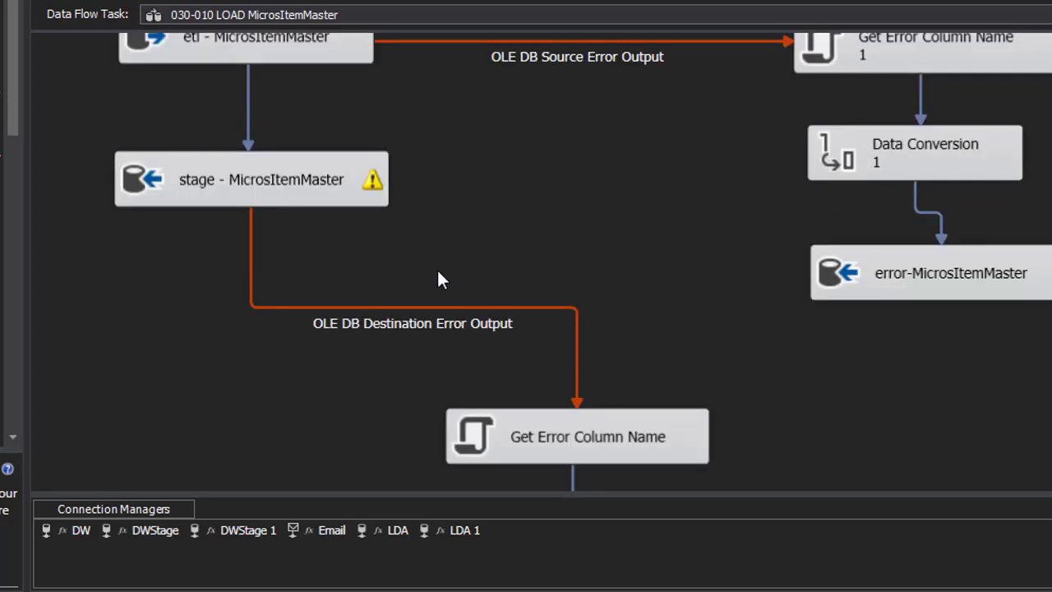
scroll(437, 268, "down", 2)
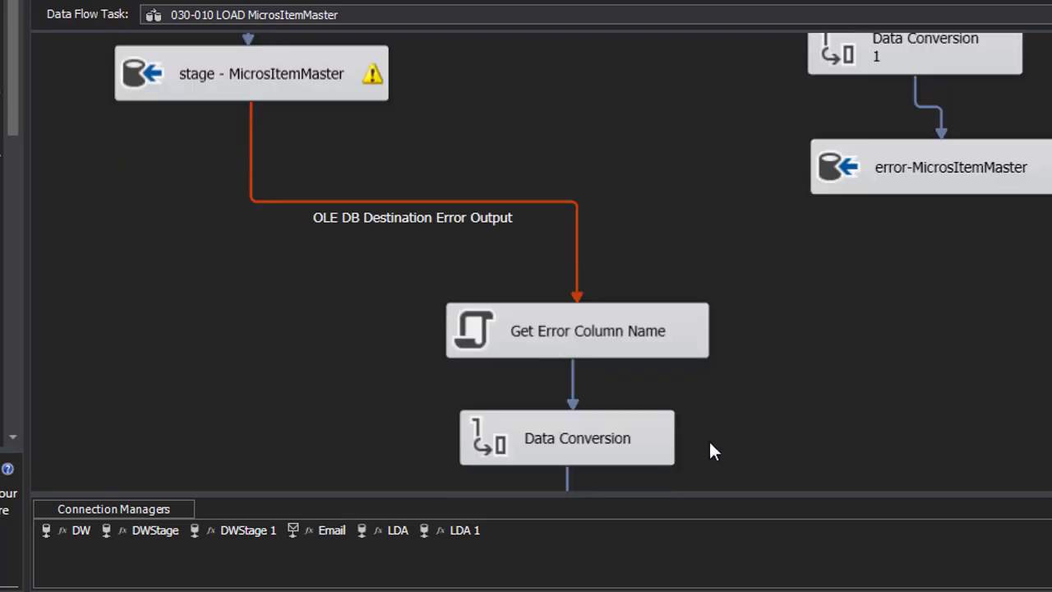
scroll(817, 382, "down", 2)
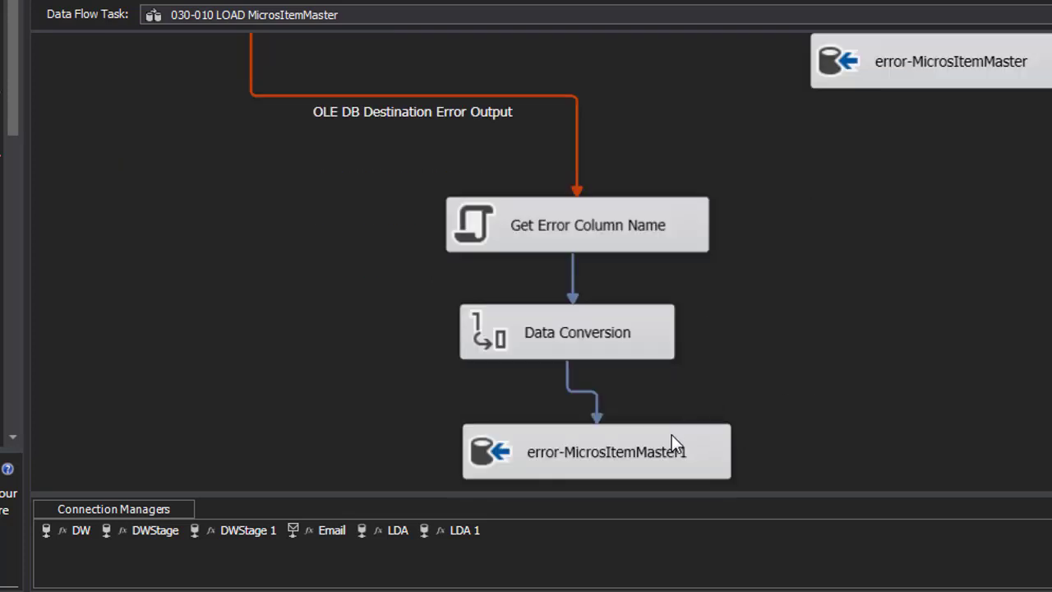